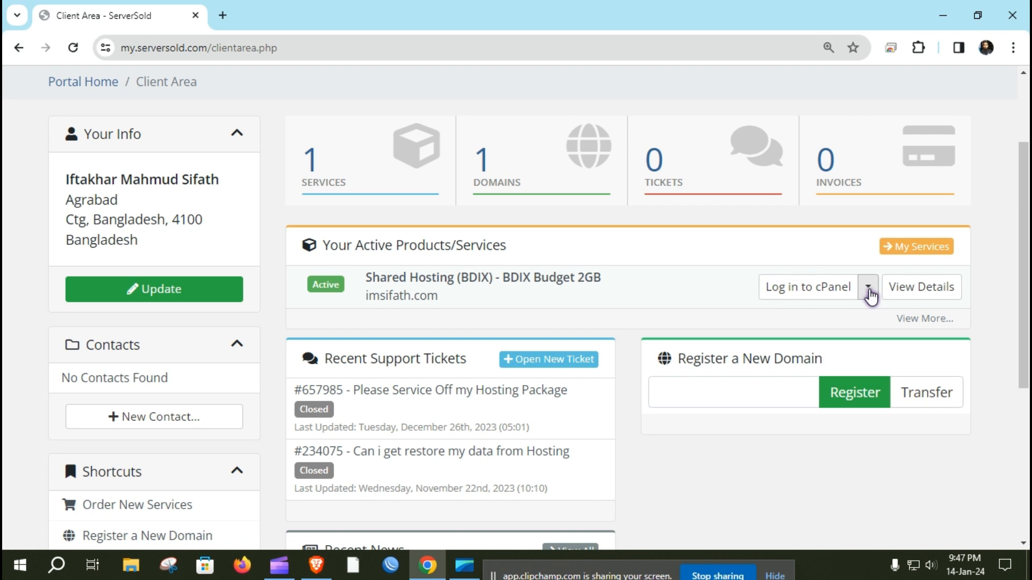
Step: Log in to cPanel for the imsifath.com Shared Hosting service from the ServerSold client area
scroll(408, 319, up, 3)
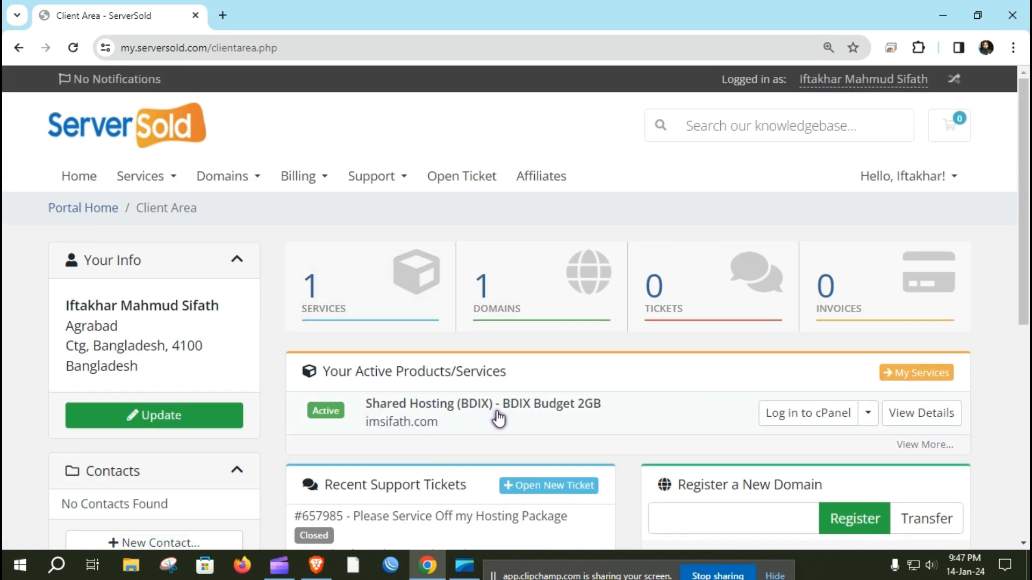
scroll(487, 418, down, 3)
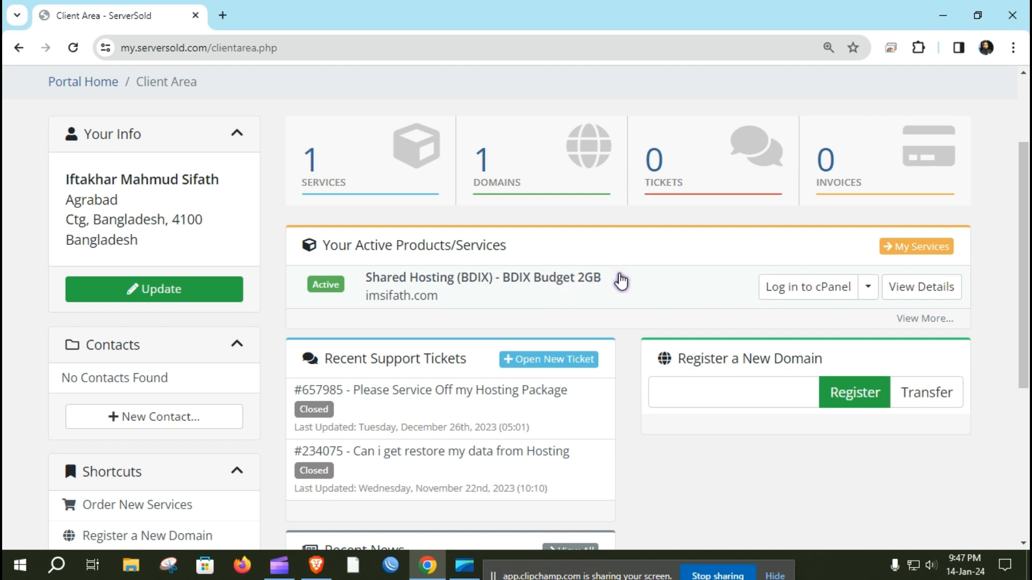
click(867, 293)
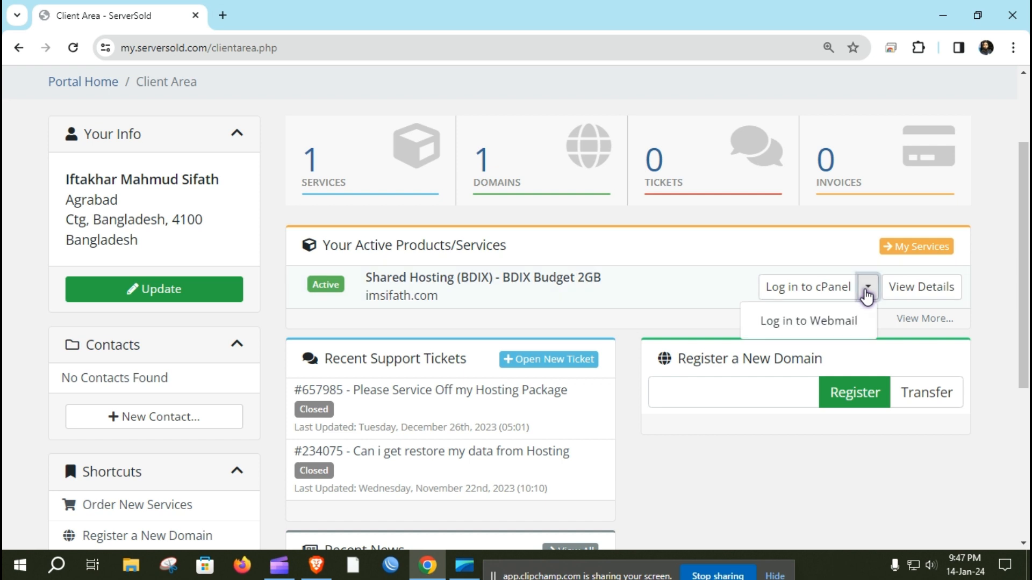
click(808, 285)
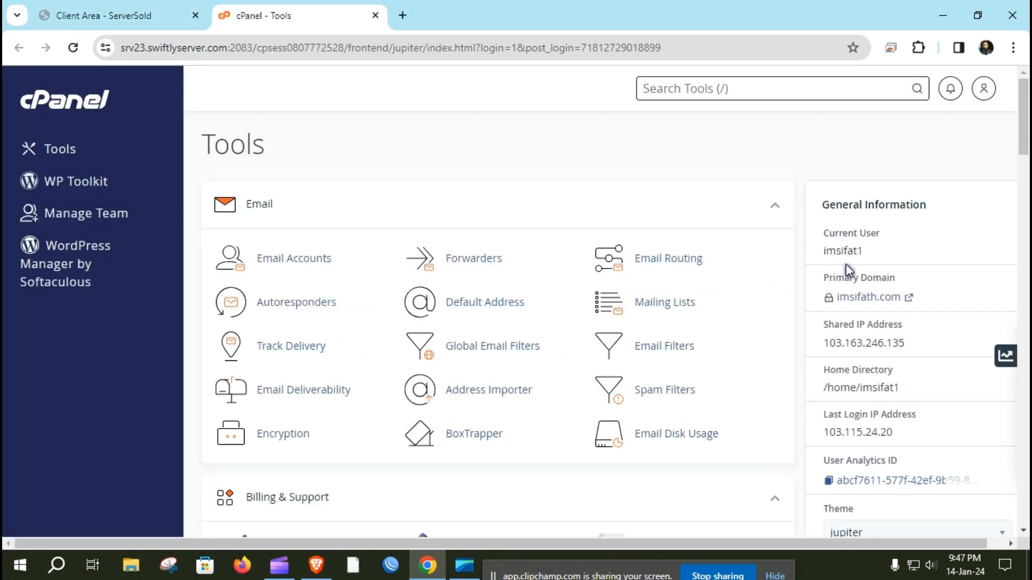
scroll(848, 269, down, 2)
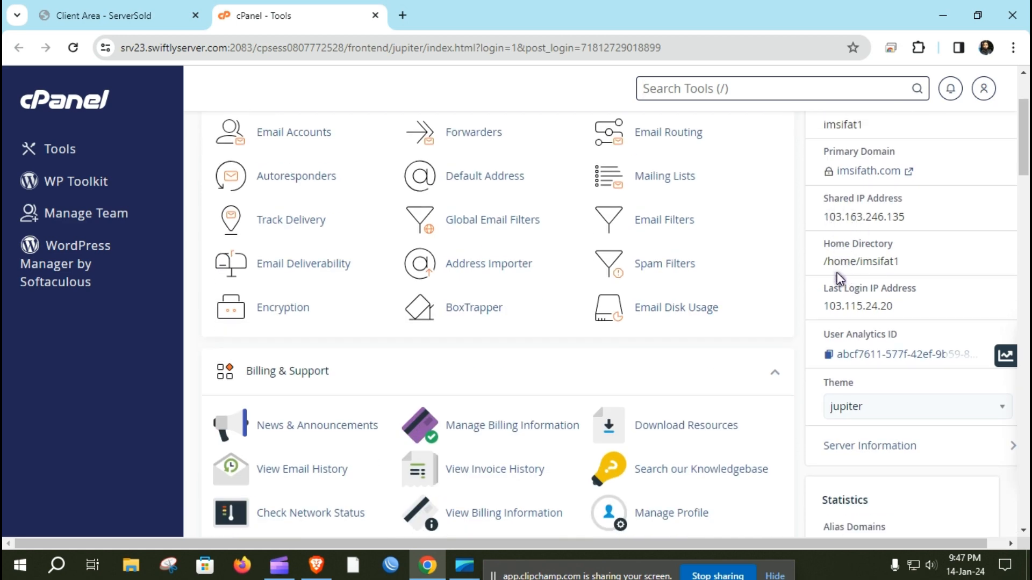
scroll(832, 302, down, 4)
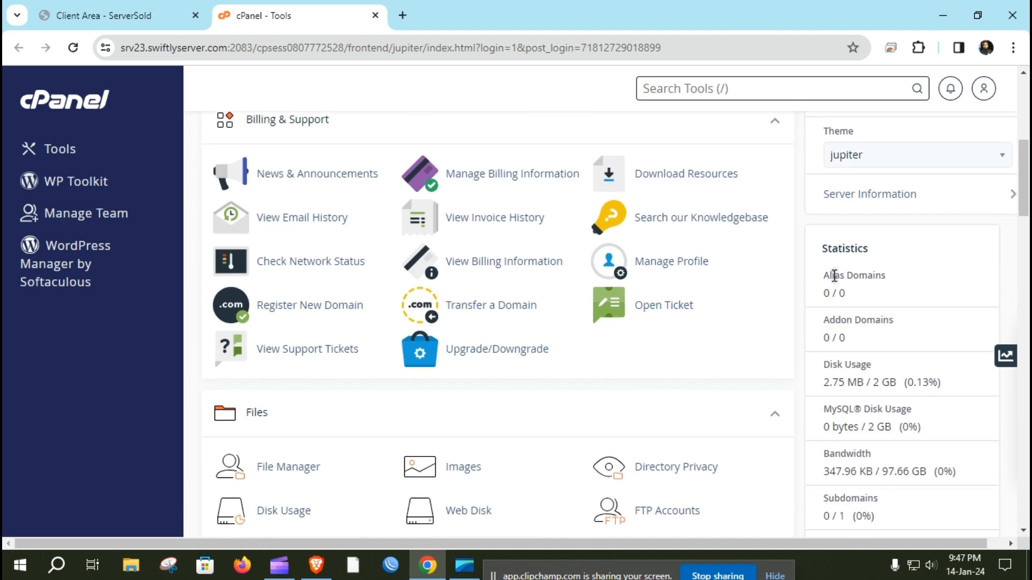
scroll(833, 276, up, 2)
scroll(835, 284, down, 3)
scroll(836, 283, down, 1)
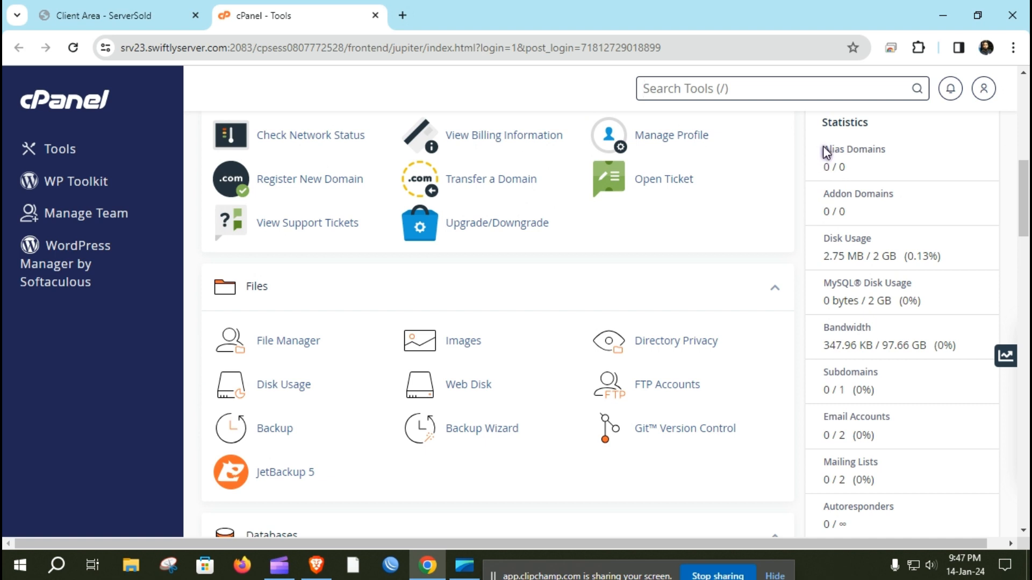
drag(823, 149, 806, 385)
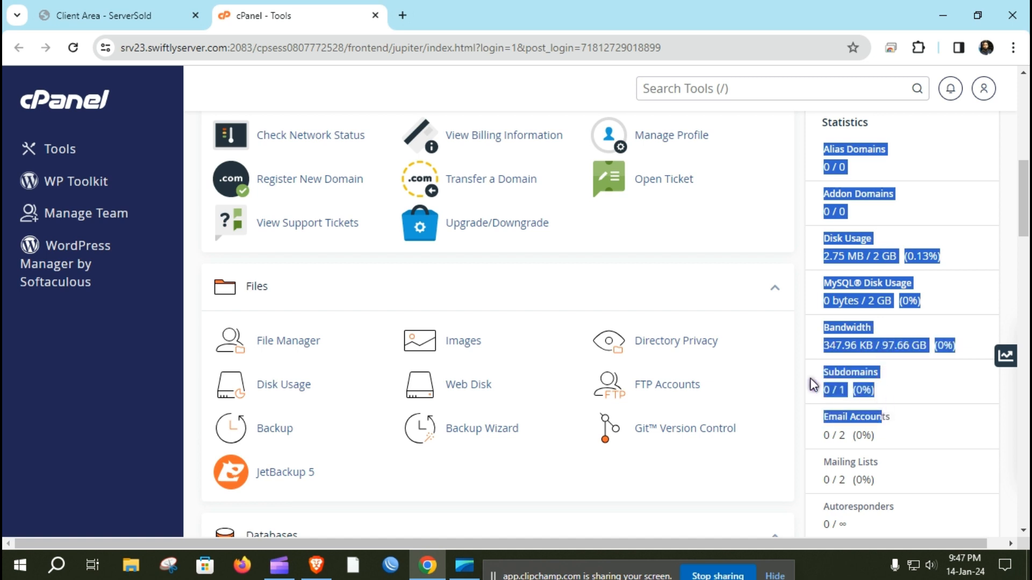
click(801, 369)
scroll(800, 344, down, 2)
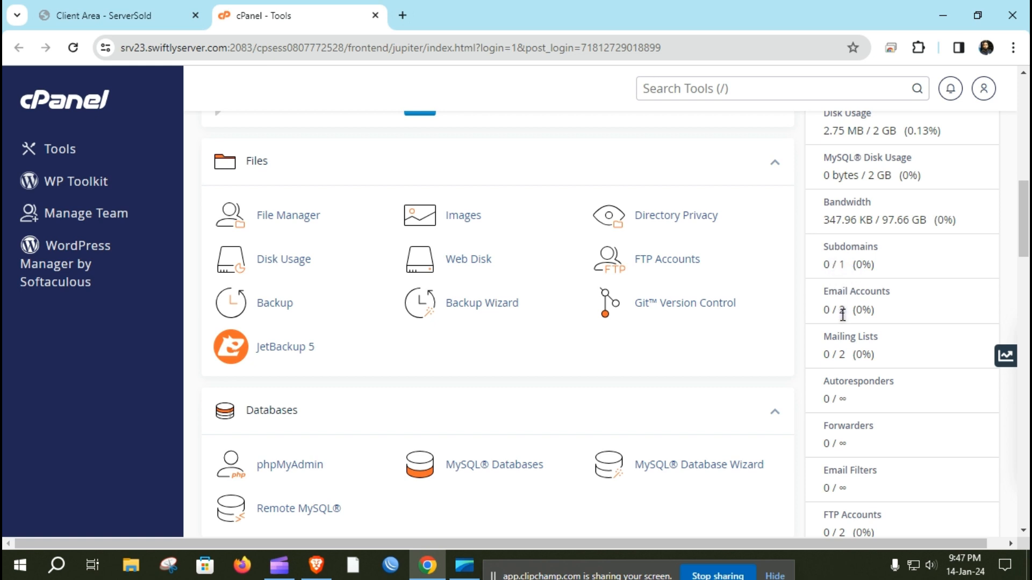
scroll(843, 314, down, 8)
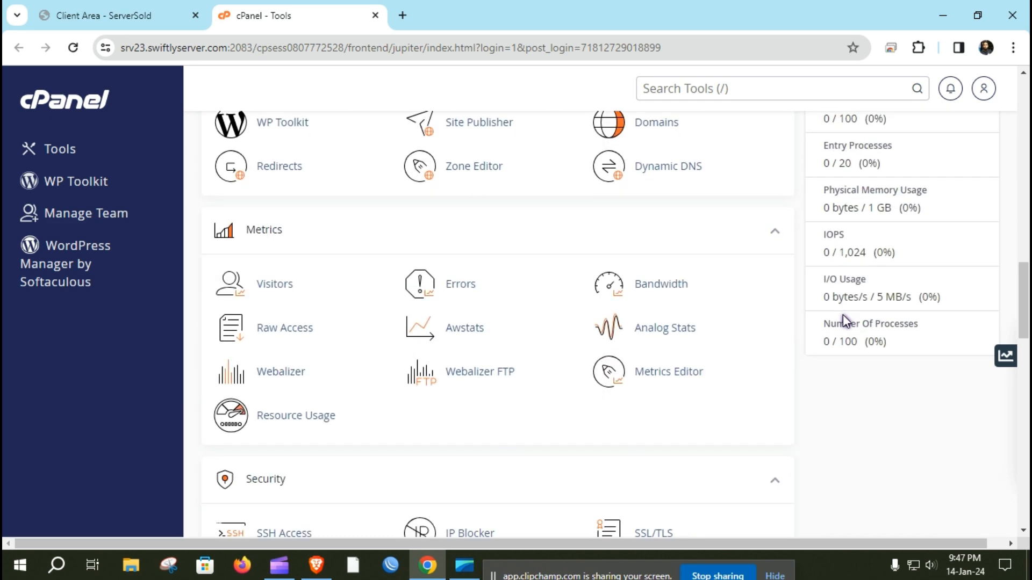
scroll(843, 322, up, 4)
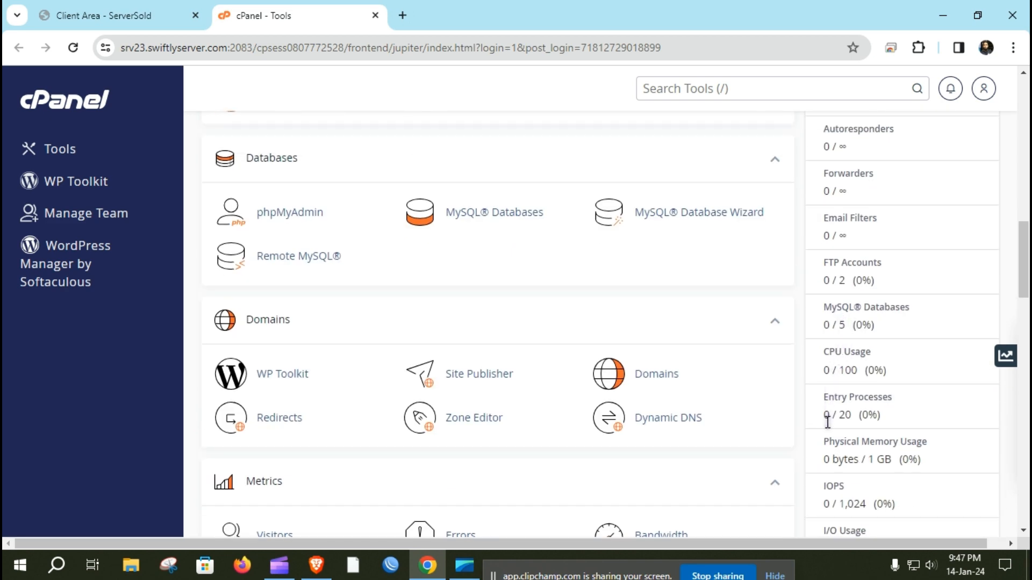
scroll(828, 413, down, 2)
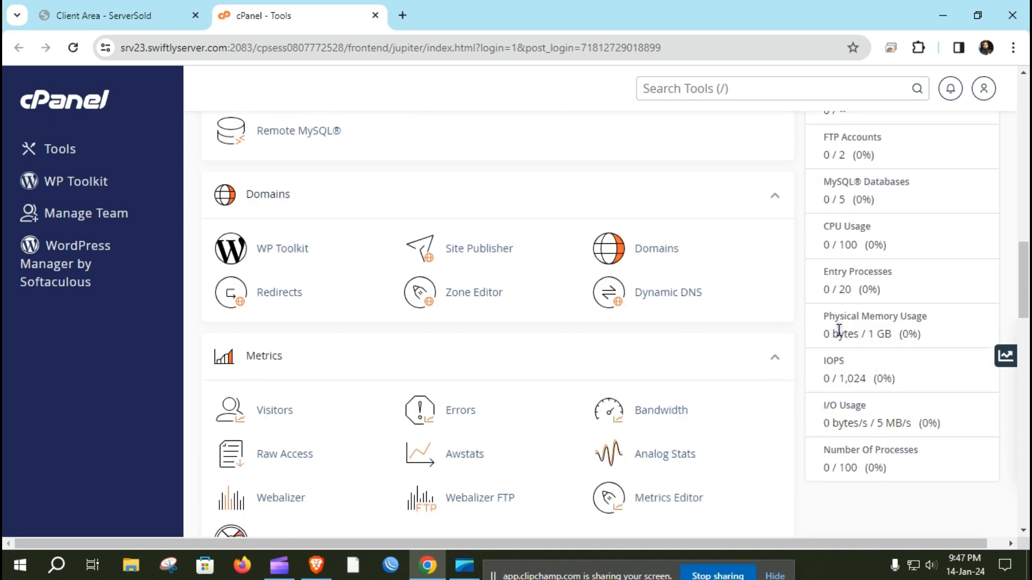
scroll(830, 385, down, 4)
scroll(828, 383, up, 13)
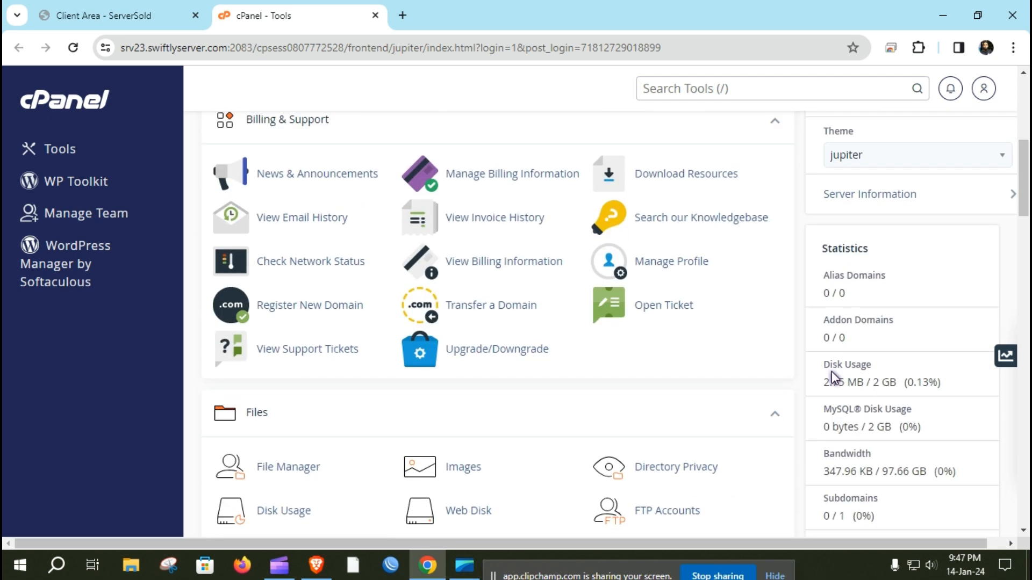
scroll(831, 372, down, 9)
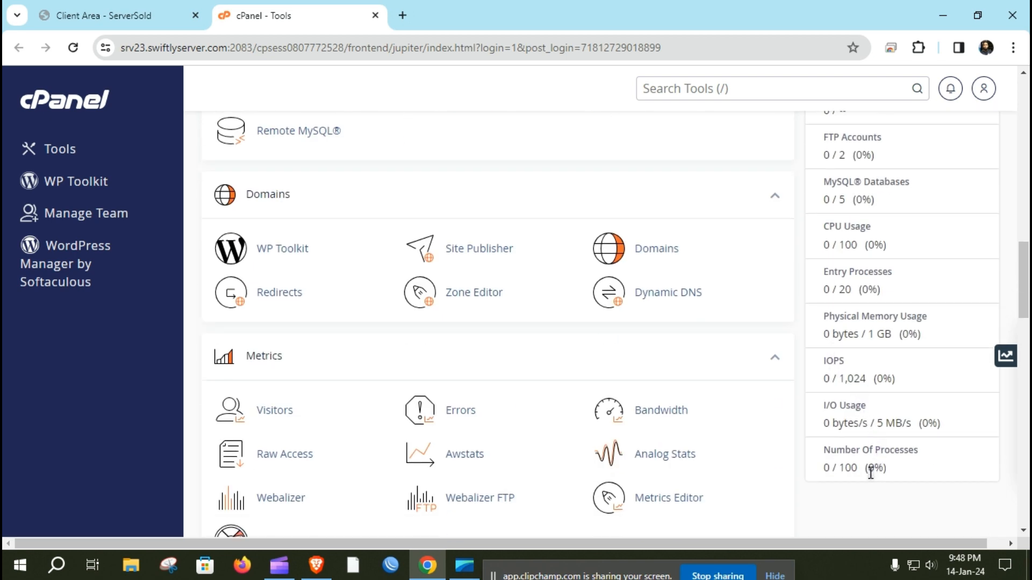
scroll(818, 360, up, 15)
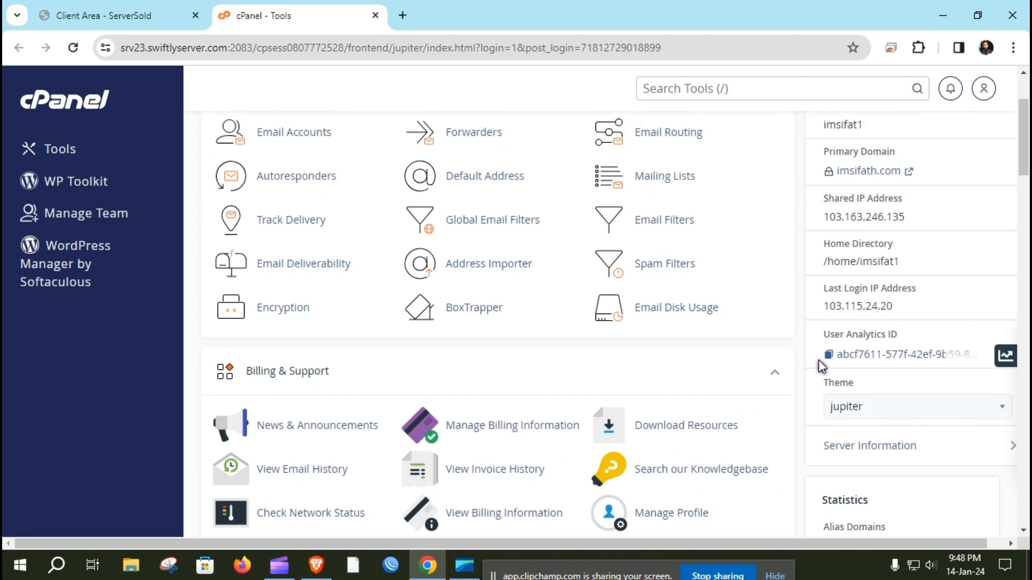
scroll(437, 350, up, 2)
scroll(450, 339, down, 10)
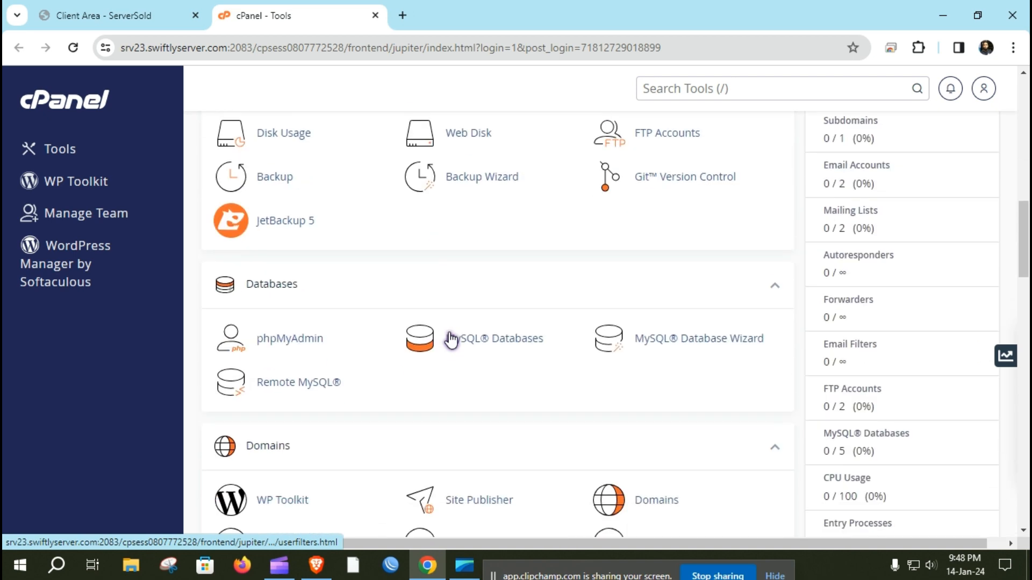
scroll(452, 339, down, 4)
scroll(466, 331, down, 15)
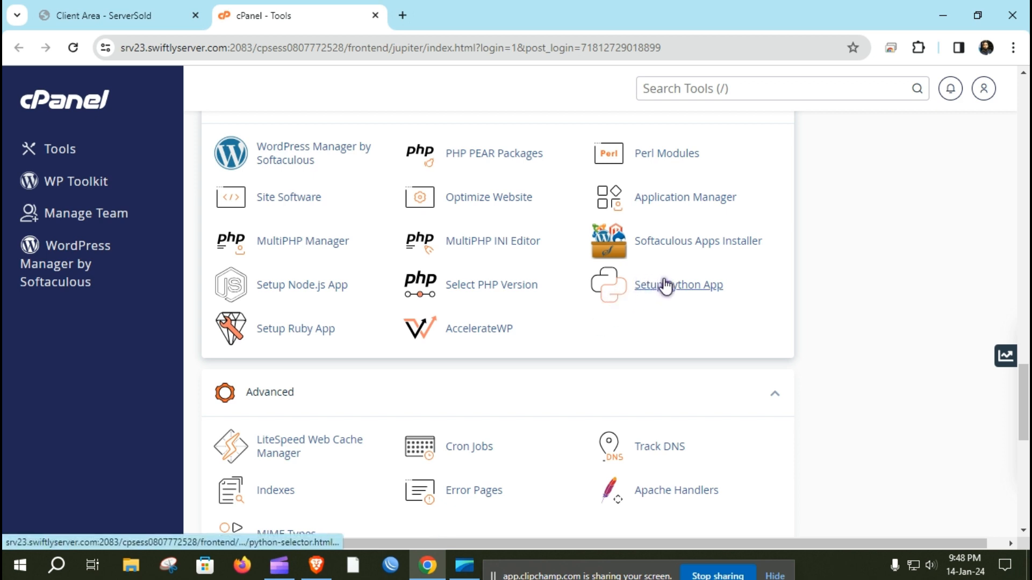
Step: Open WordPress Manager by Softaculous and start a new WordPress installation
click(321, 158)
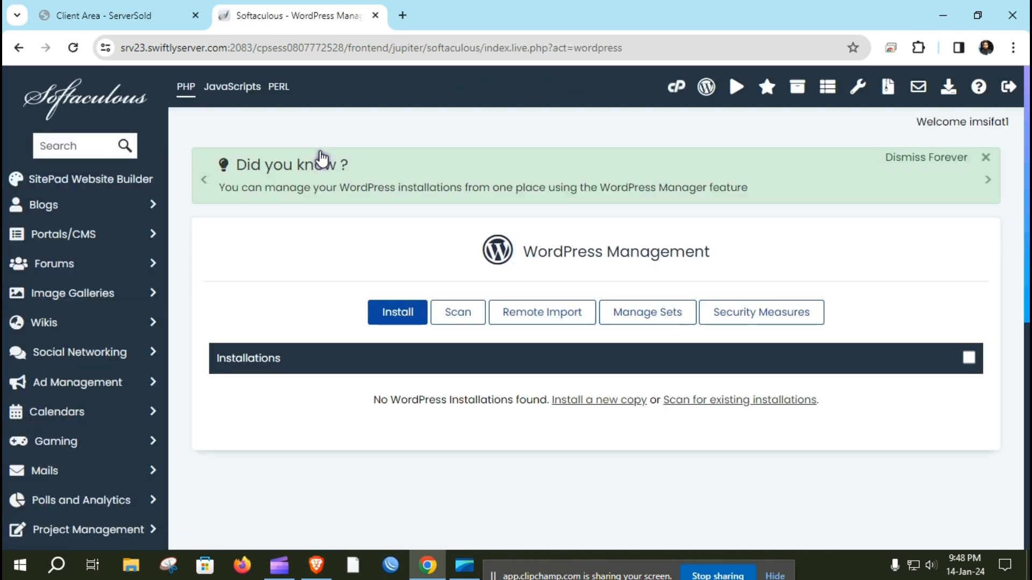
scroll(519, 436, down, 2)
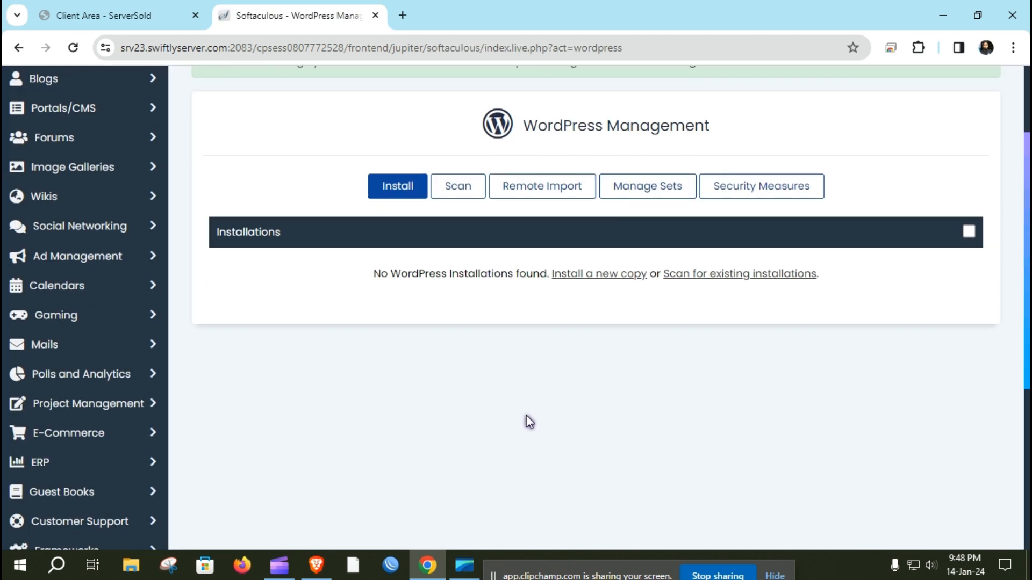
click(397, 188)
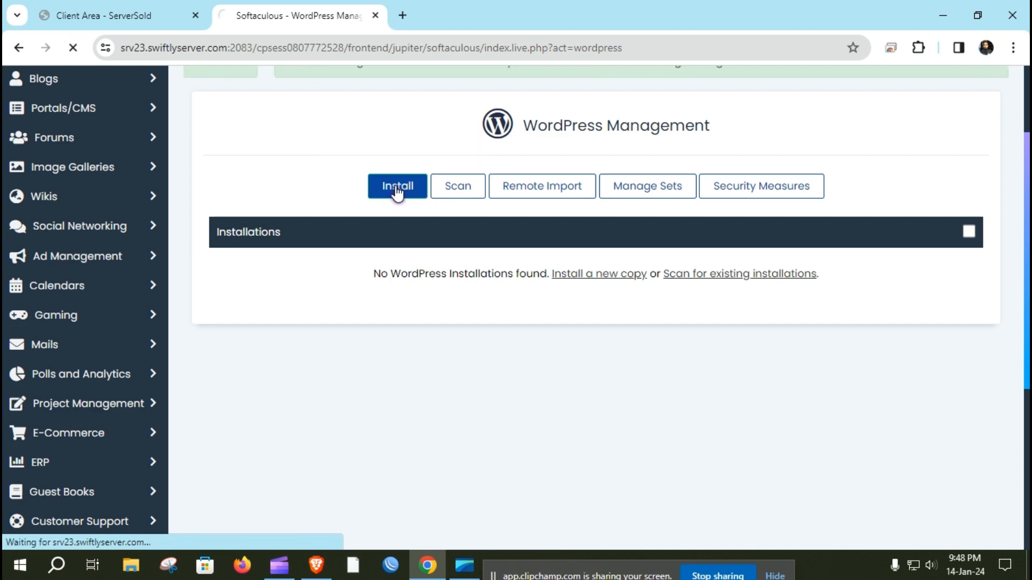
scroll(392, 246, down, 5)
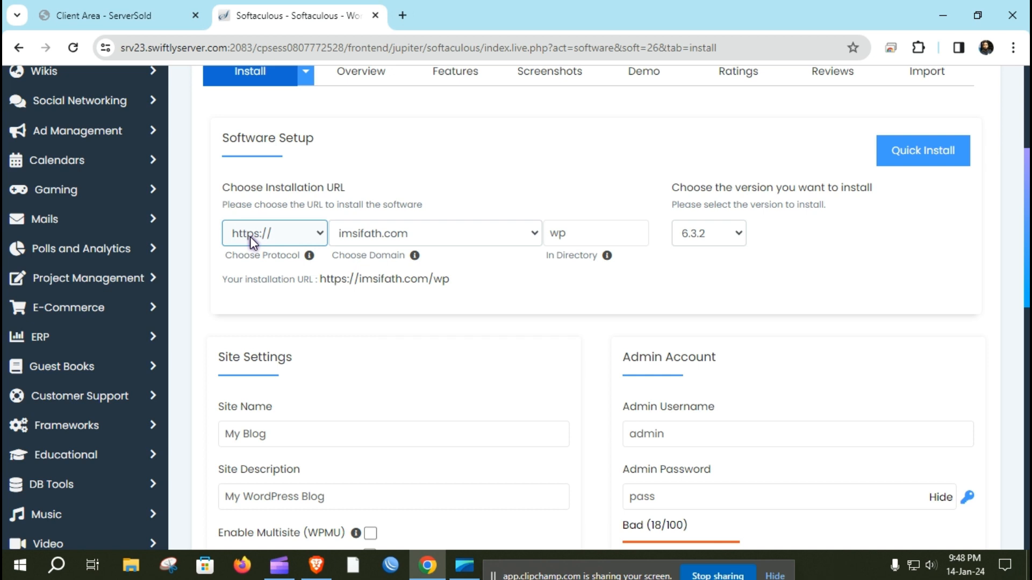
click(317, 237)
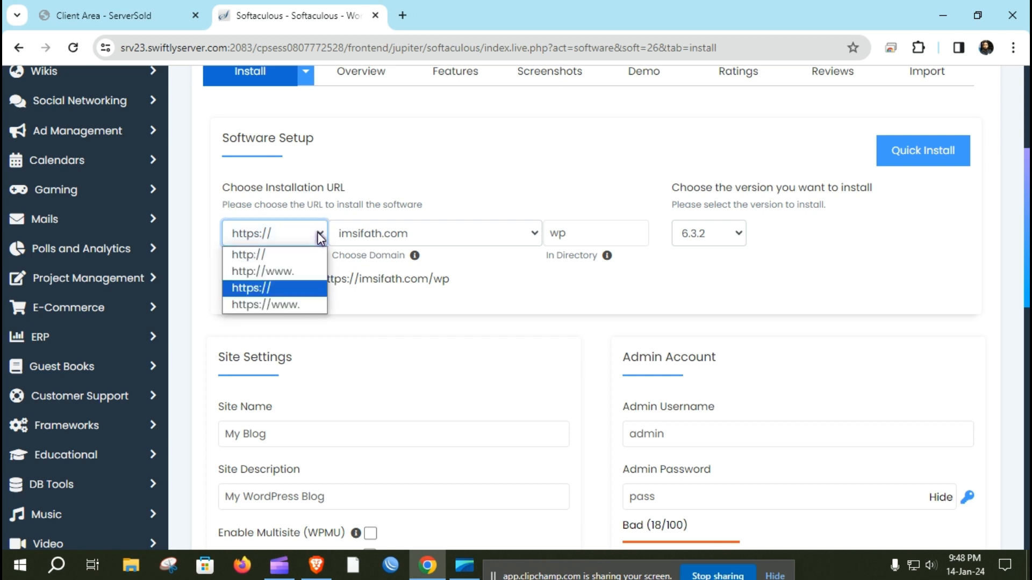
click(285, 305)
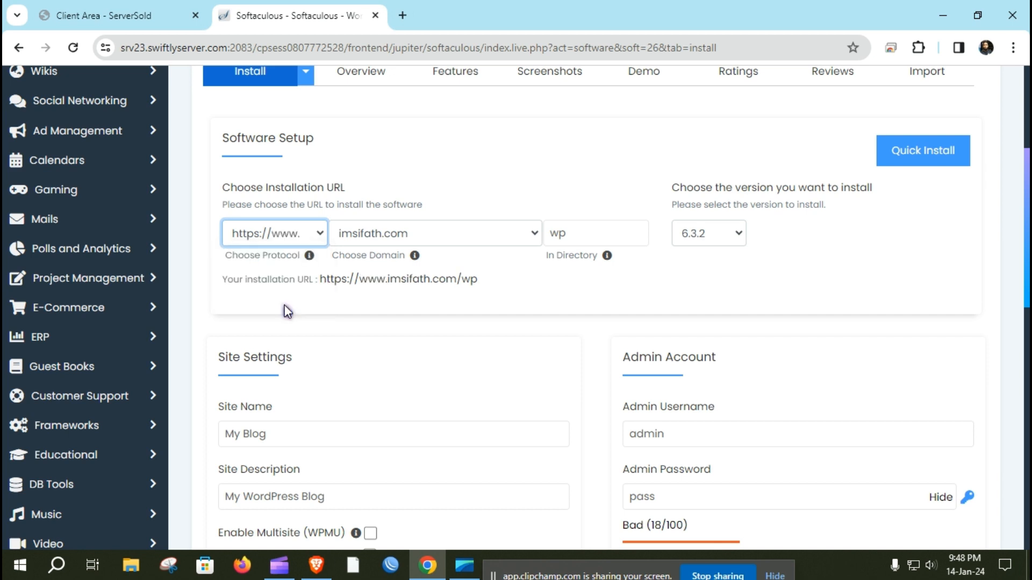
click(427, 234)
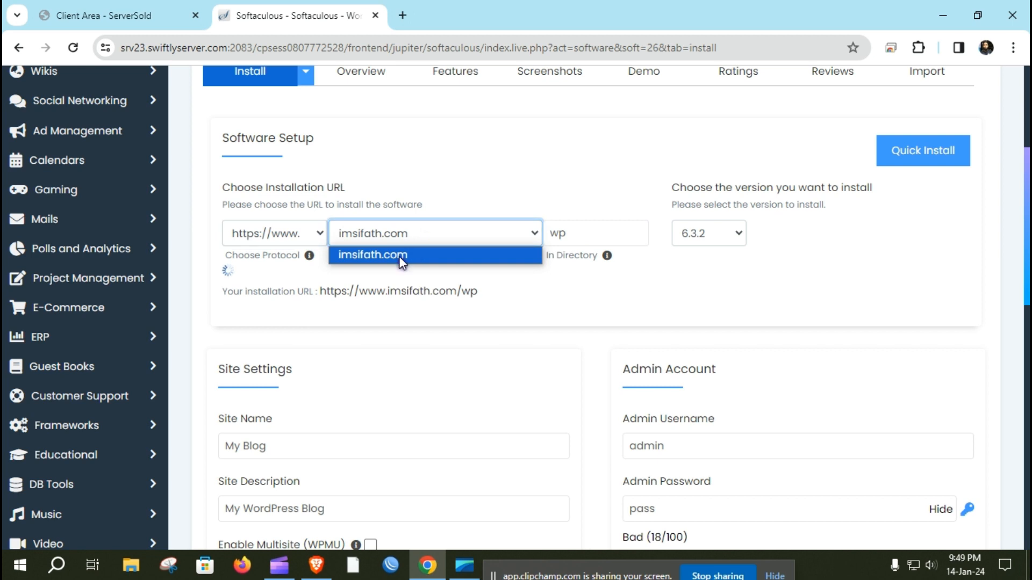
click(416, 254)
Step: Clear 'wp' from the install directory and keep WordPress version 6.3.2
click(580, 233)
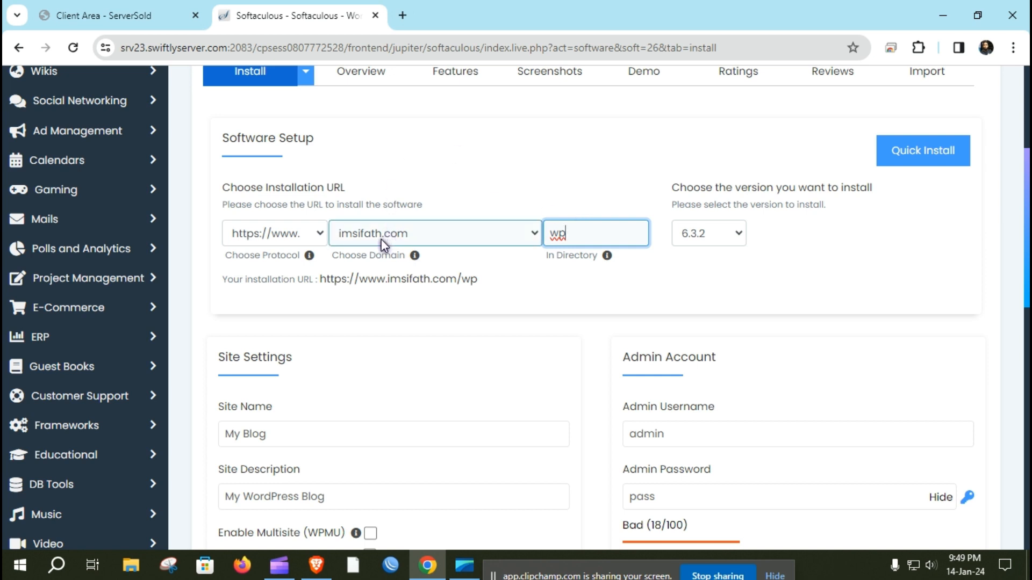
key(BackSpace)
key(BackSpace)
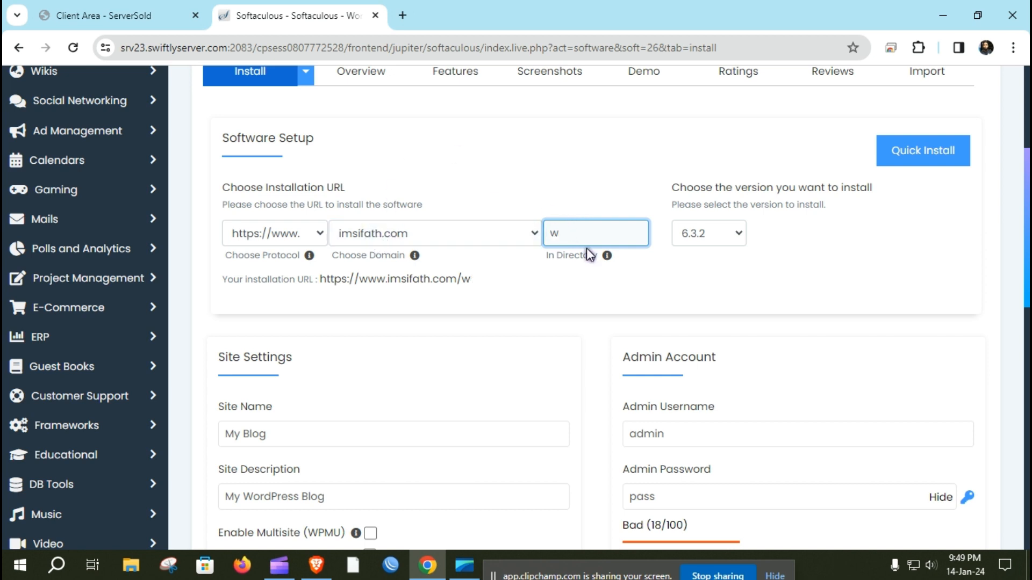
click(600, 169)
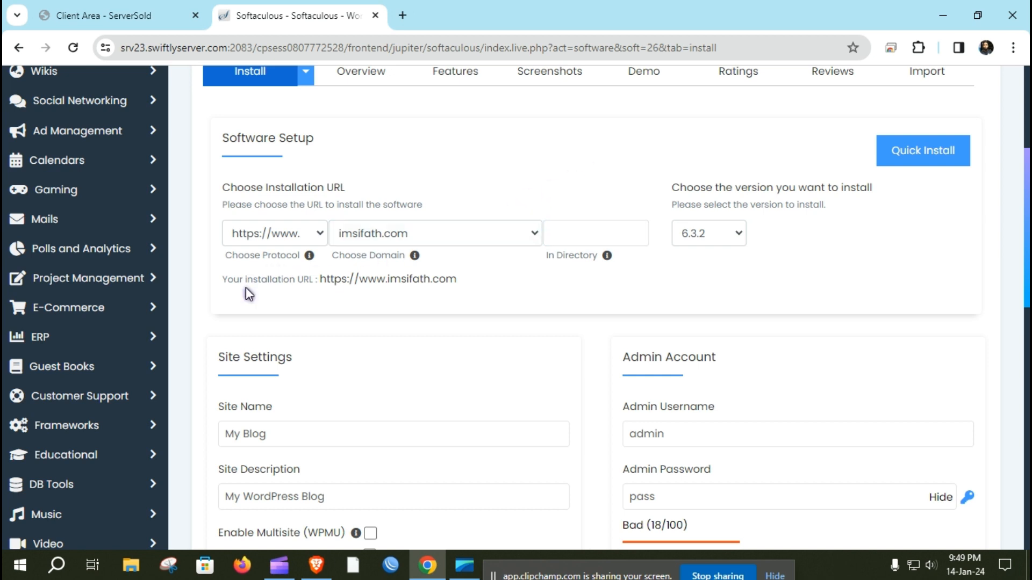
click(321, 284)
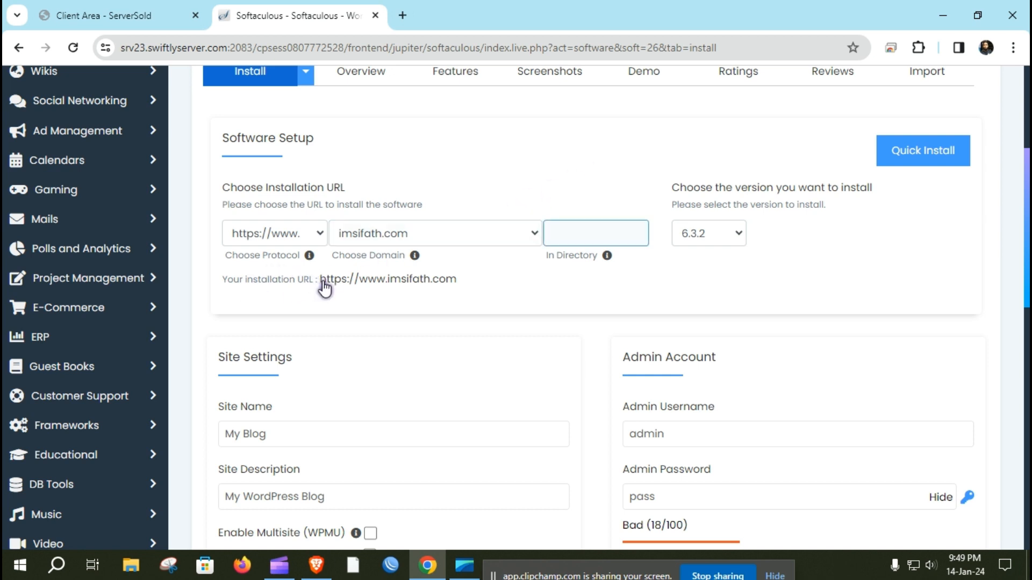
click(573, 232)
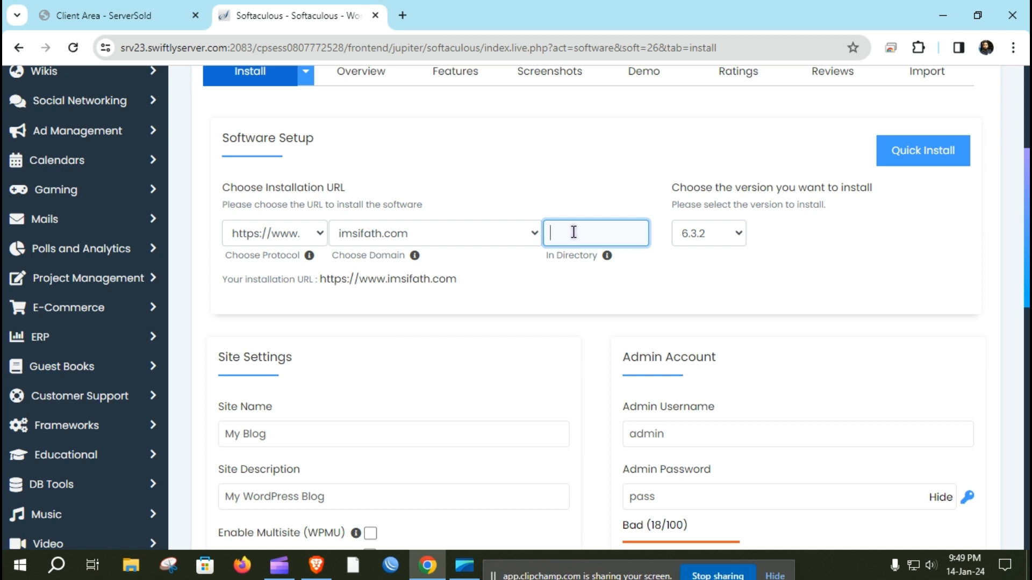
click(729, 234)
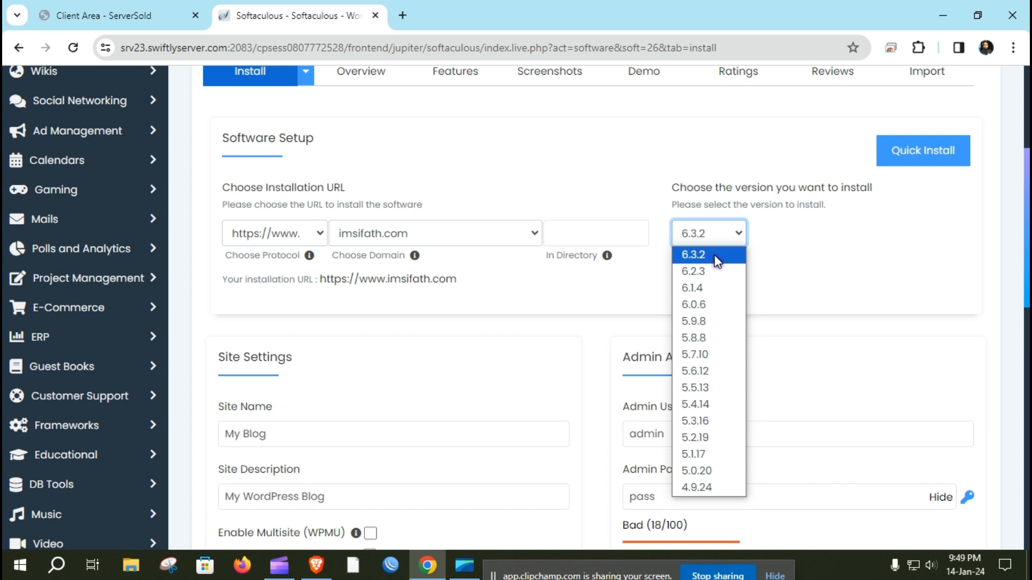
click(714, 255)
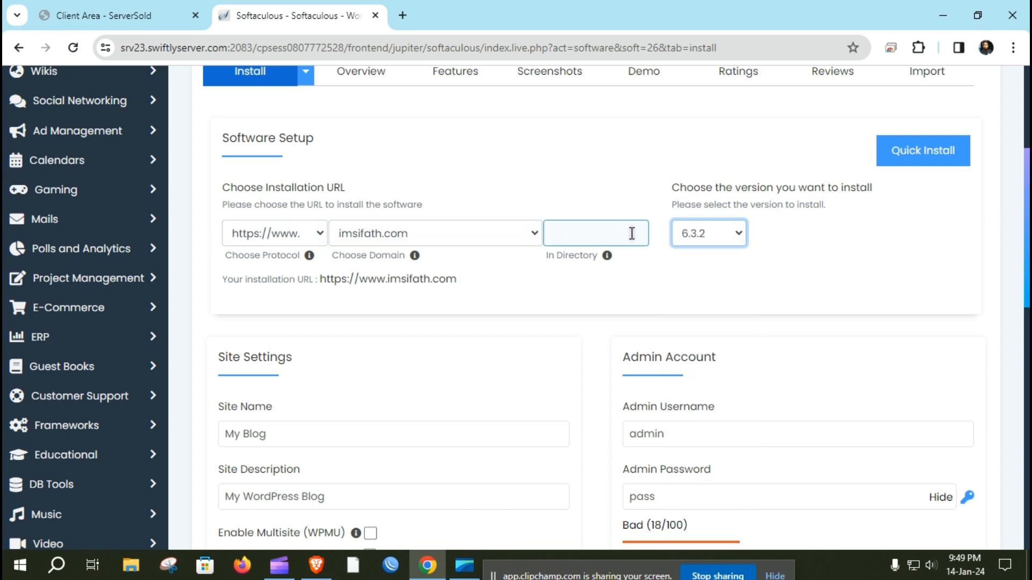
scroll(632, 234, down, 2)
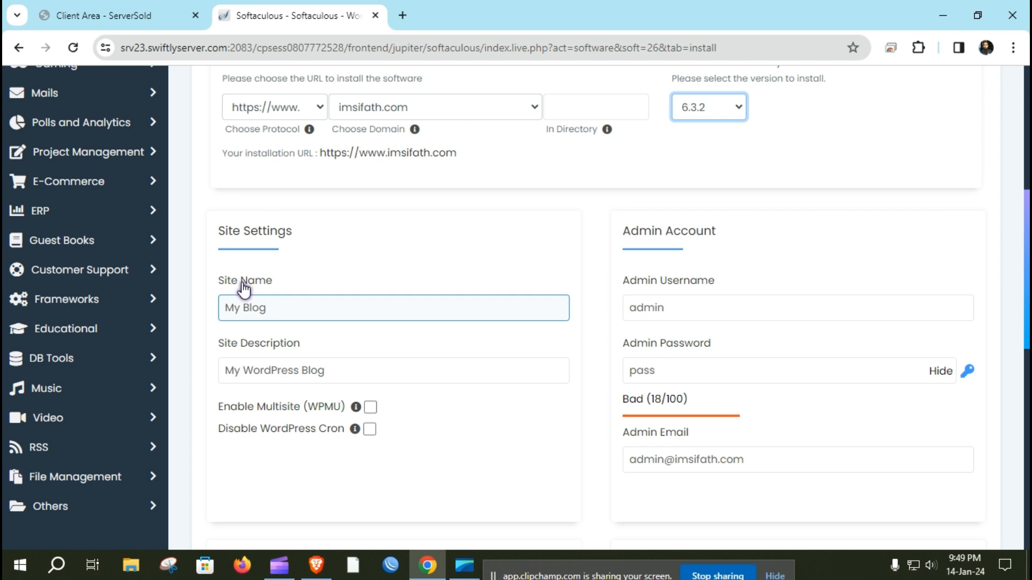
Step: Generate a random admin password rated Strong (65/100)
click(338, 369)
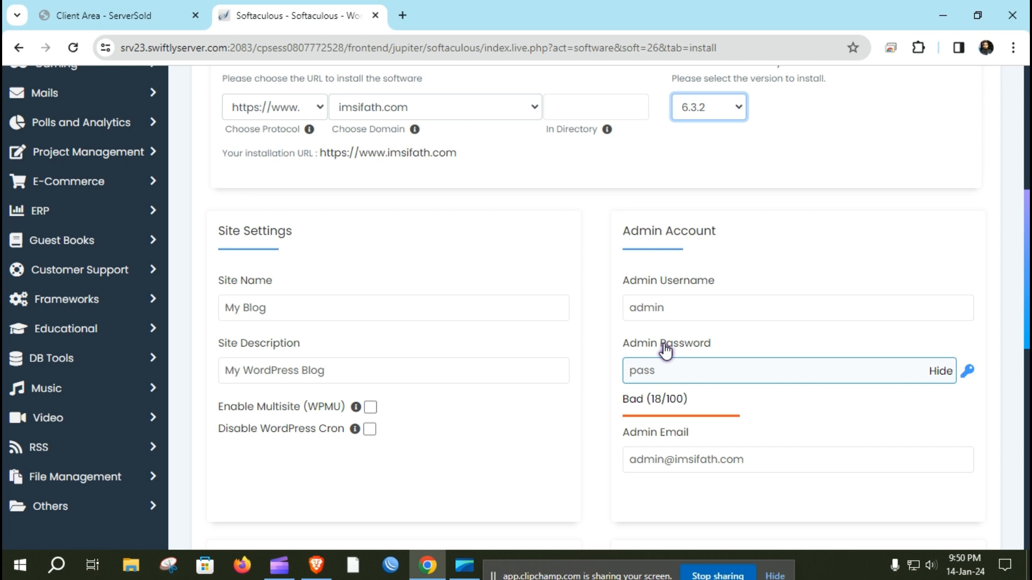
double_click(675, 311)
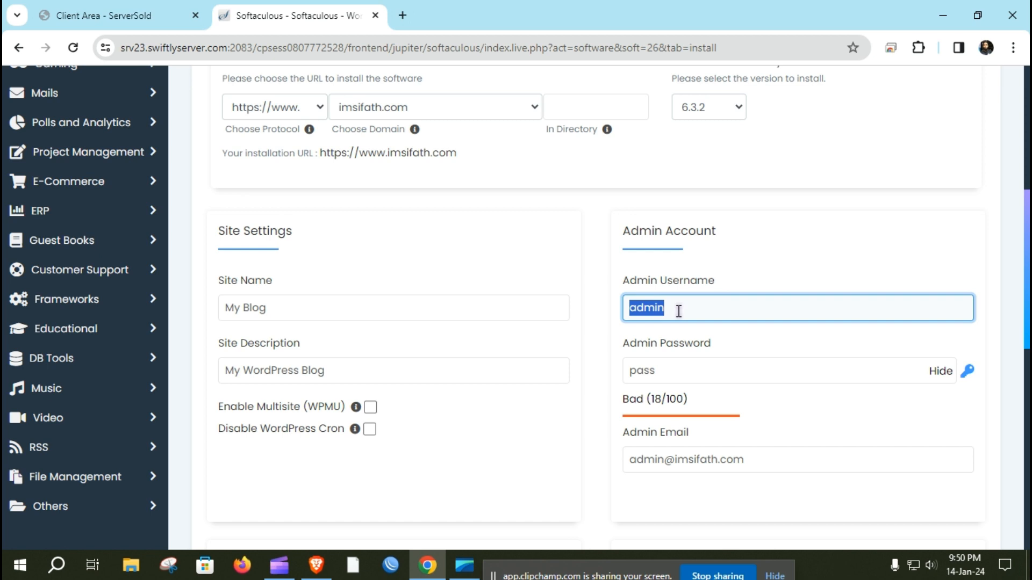
click(968, 372)
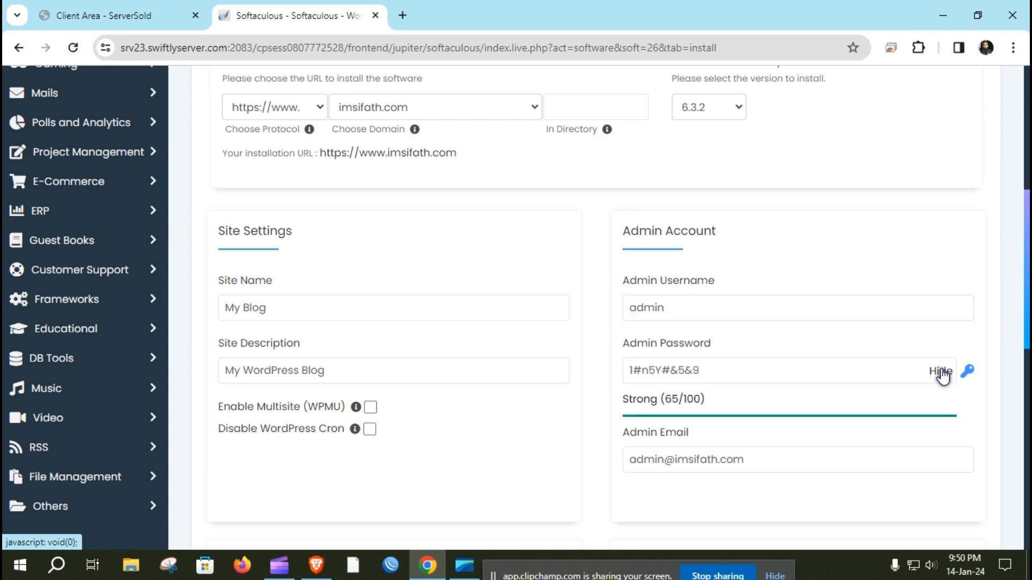
click(742, 375)
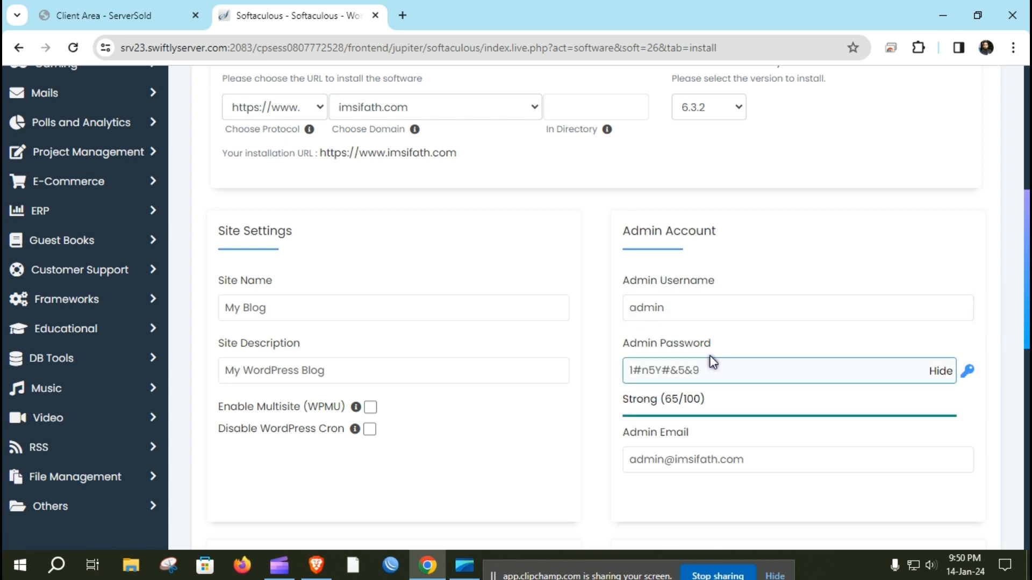
Step: Replace the default 'admin' username with a custom admin username
double_click(677, 307)
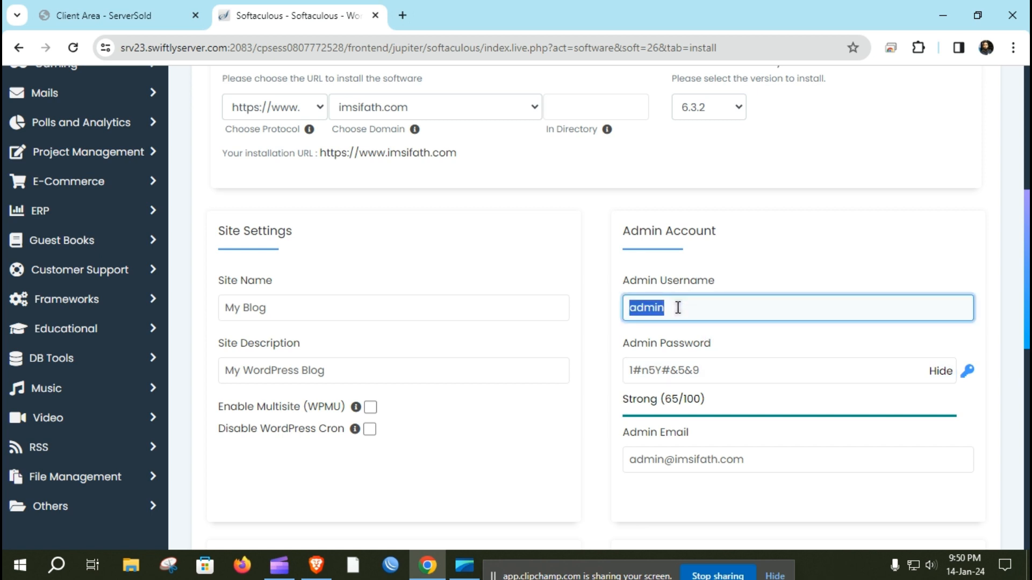
text(sifa)
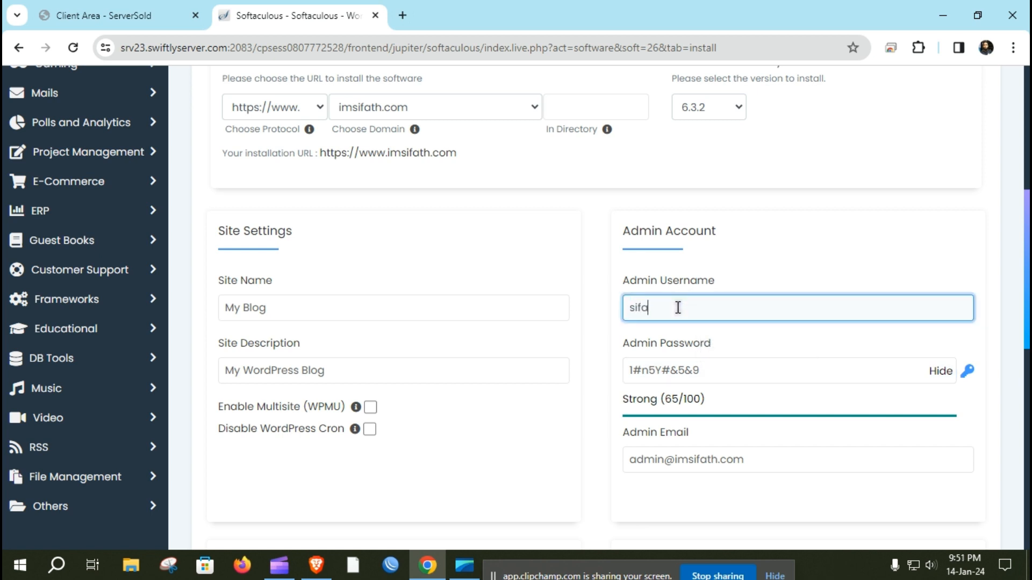
text(th@#$)
scroll(646, 459, down, 2)
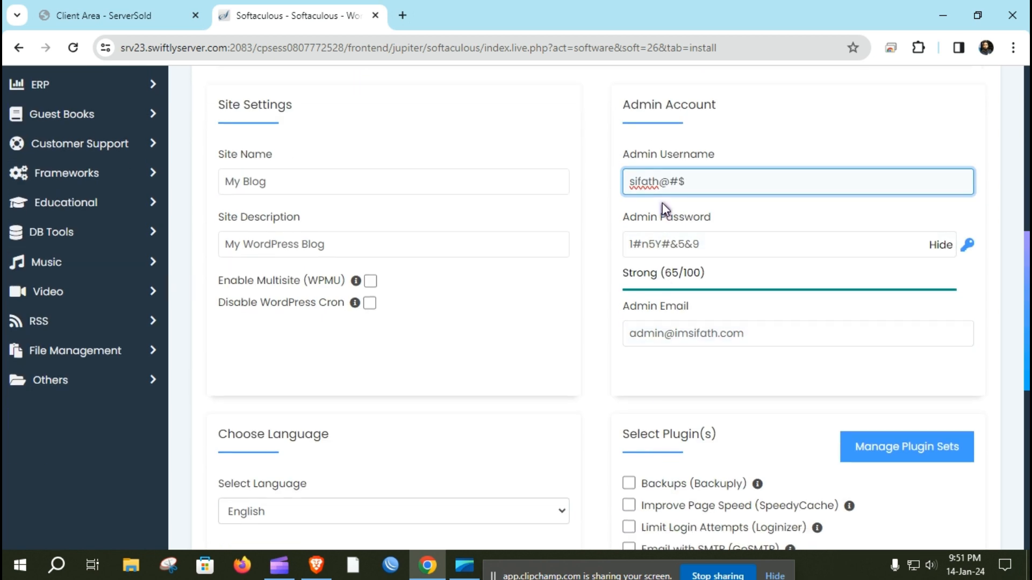
triple_click(662, 184)
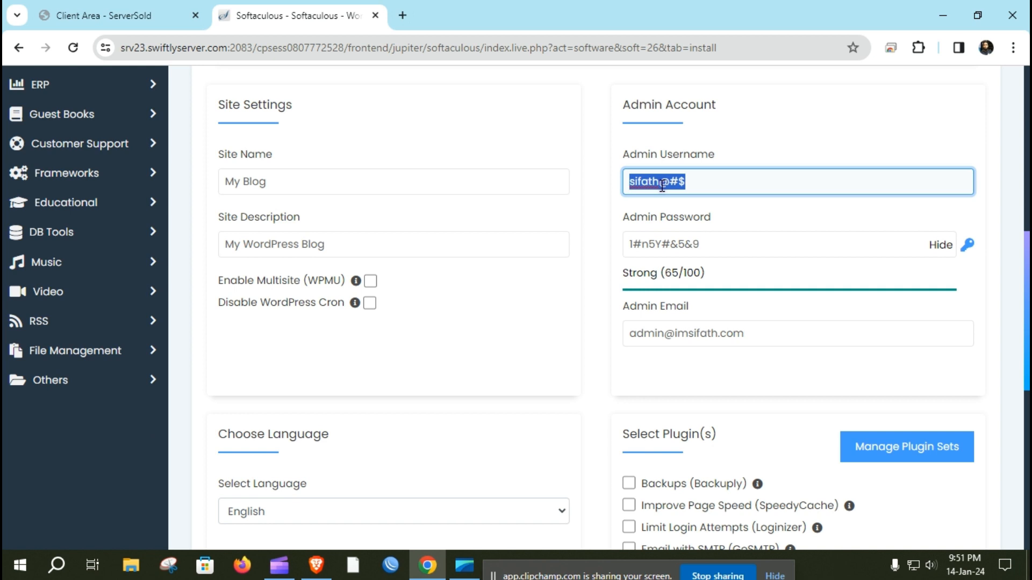
click(698, 186)
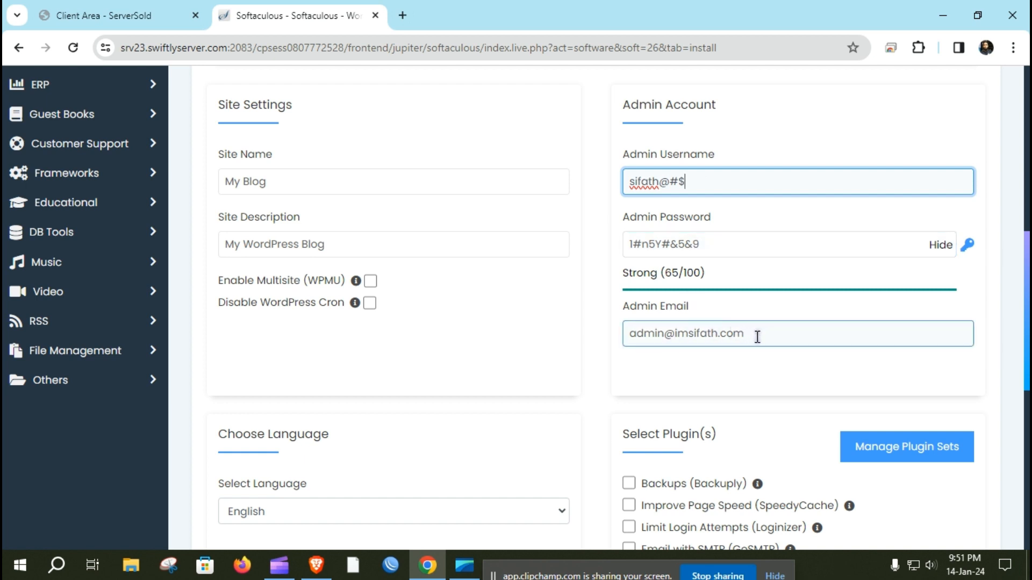
drag(758, 337, 638, 333)
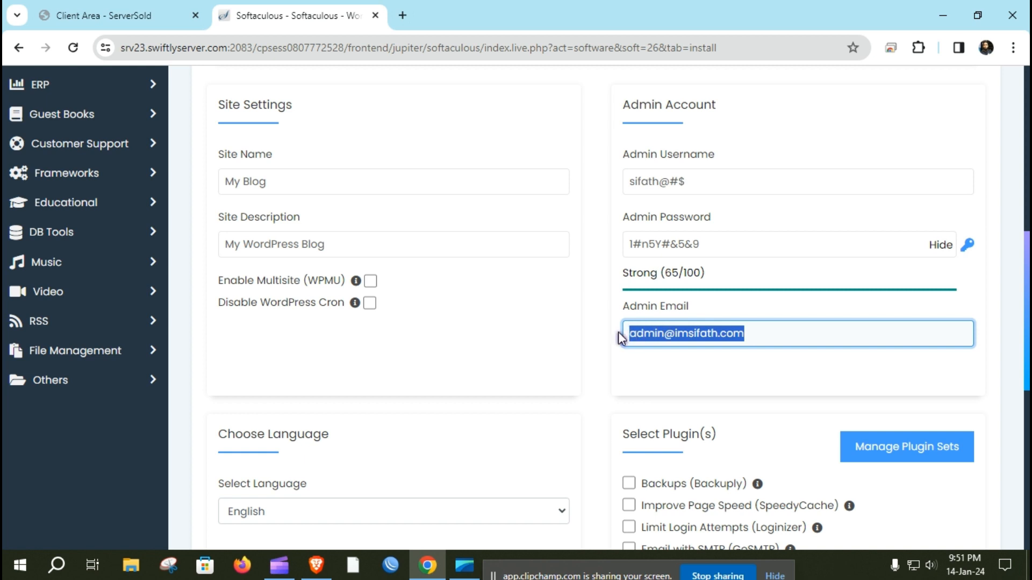
click(765, 342)
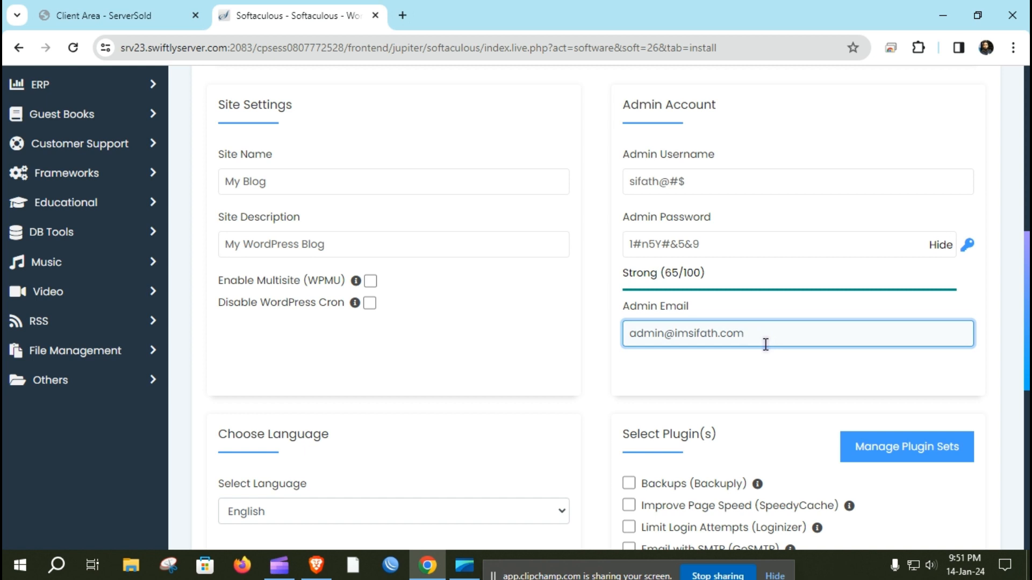
drag(772, 333, 624, 330)
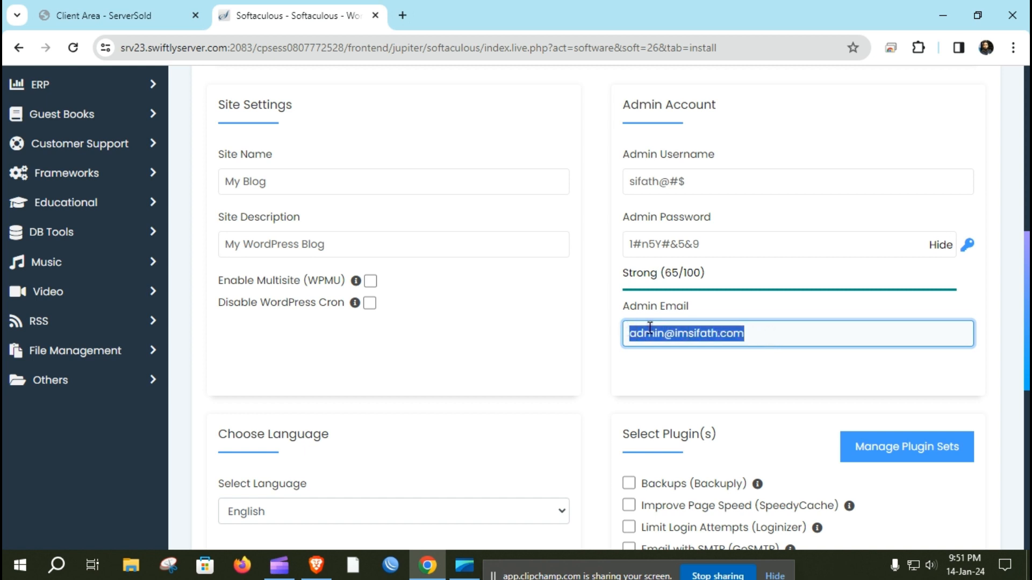
triple_click(764, 337)
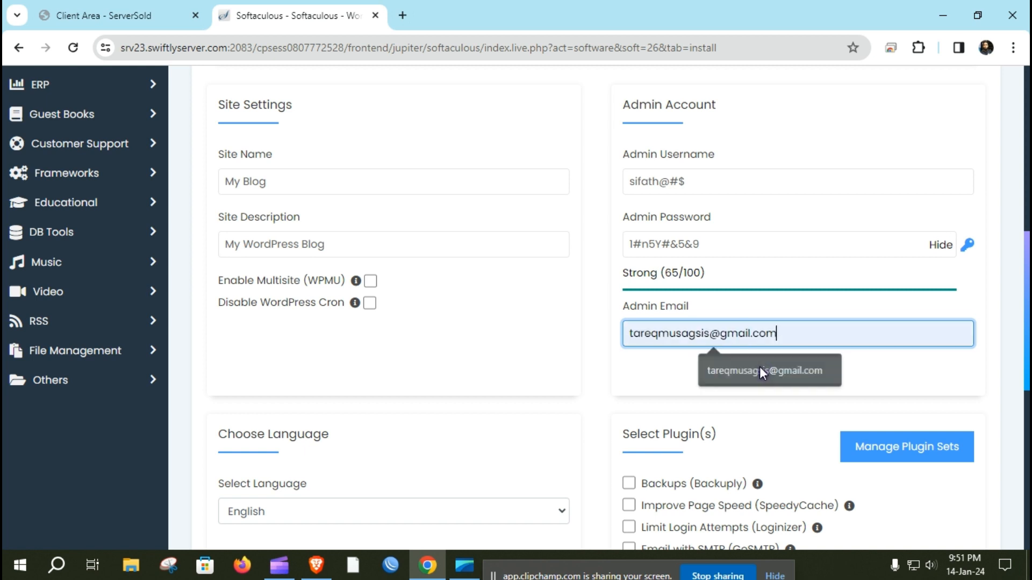
click(760, 369)
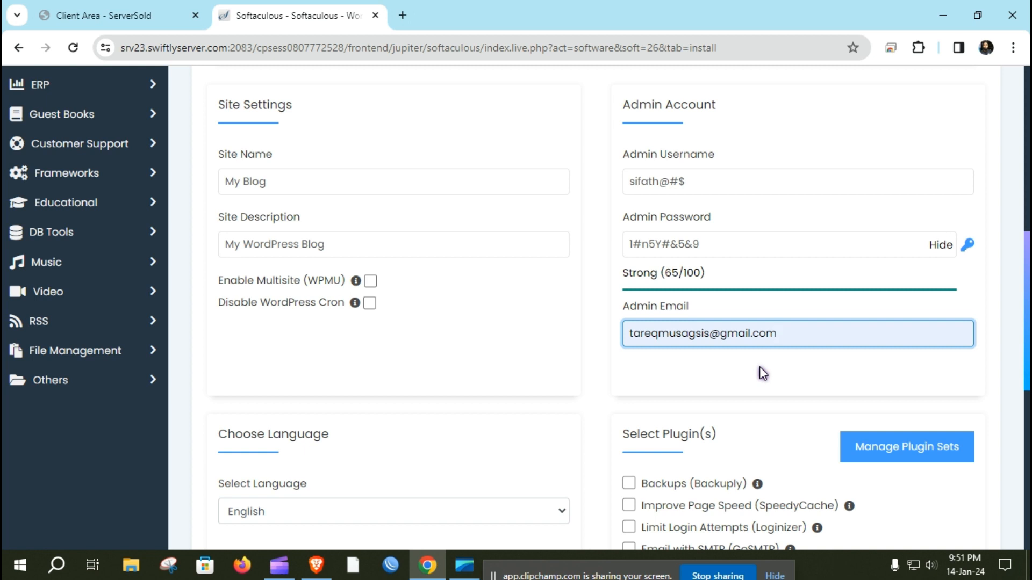
scroll(759, 366, up, 2)
triple_click(668, 307)
key(ctrl+c)
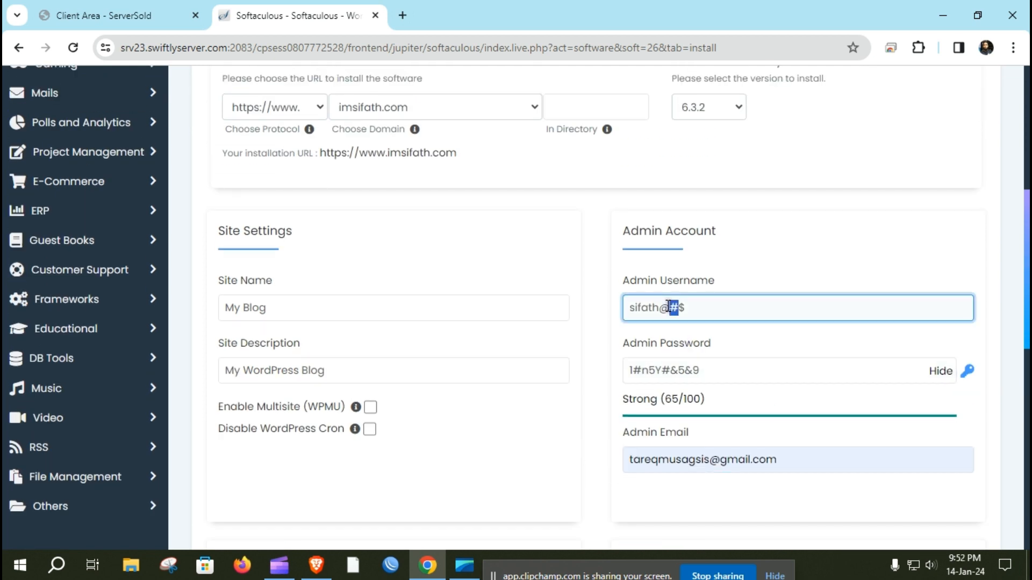
Step: Open Notepad and paste the admin username into it
click(56, 565)
text(note)
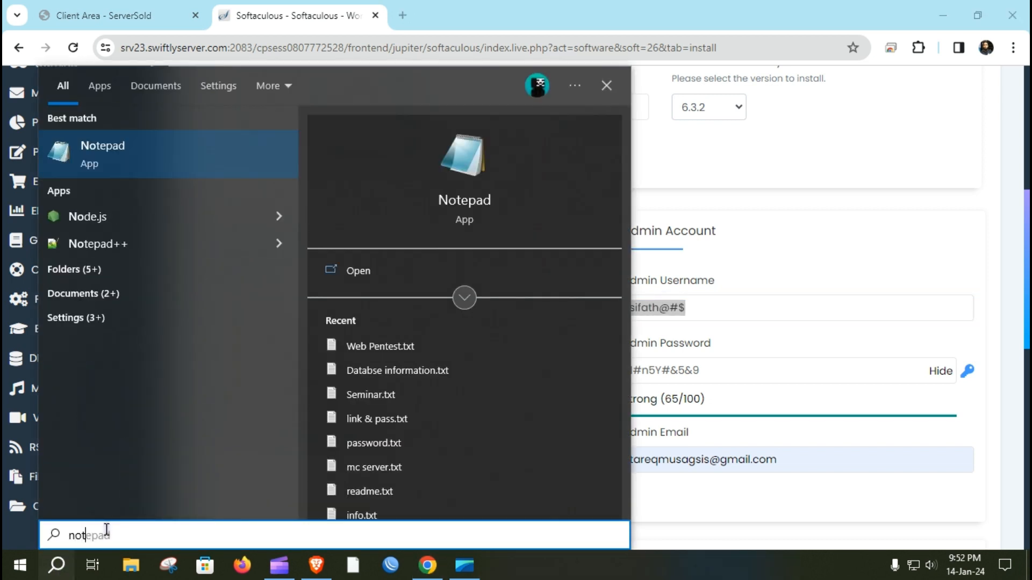
click(383, 271)
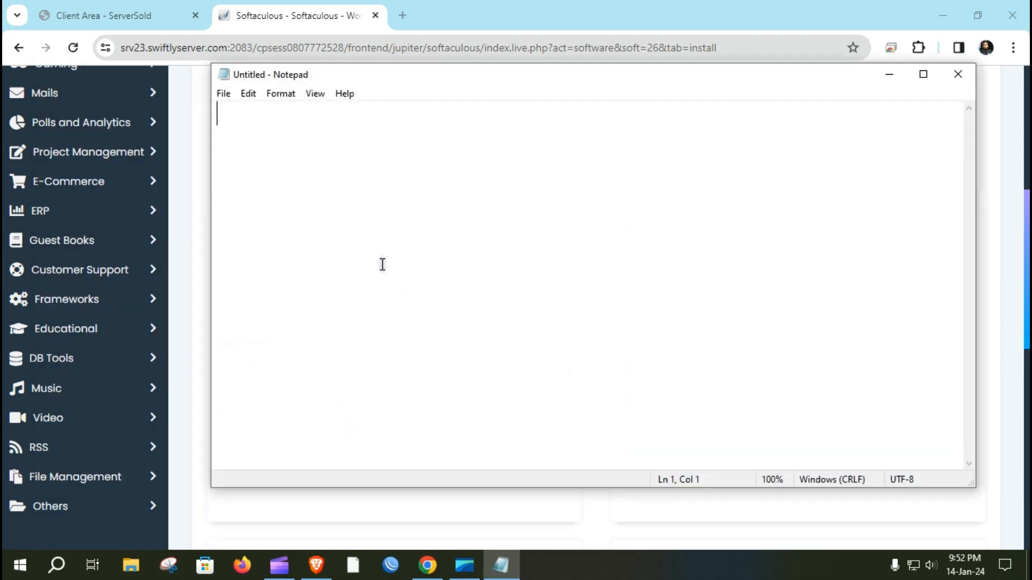
key(ctrl+v)
click(889, 74)
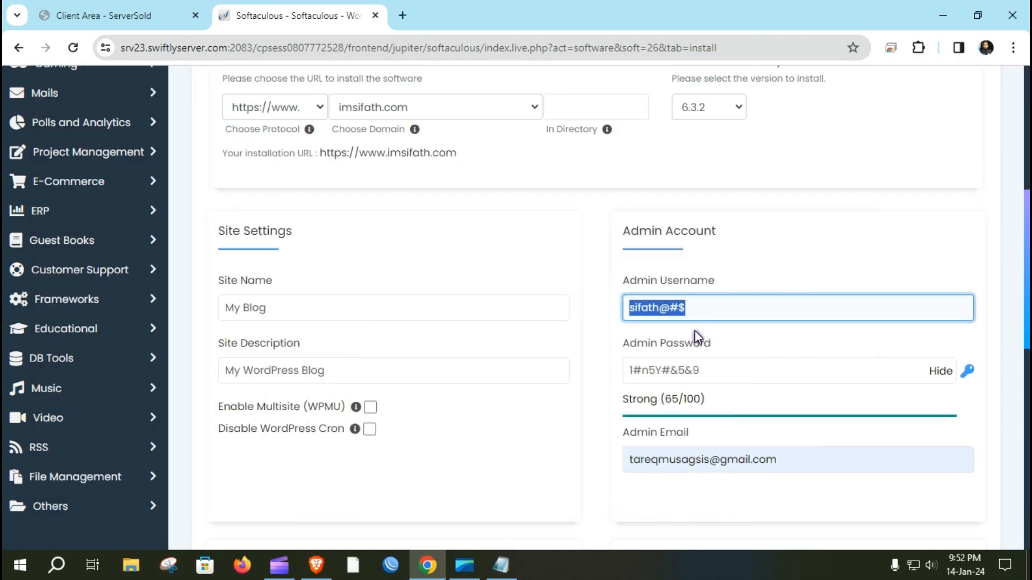
Step: Copy the admin password into Notepad on a new line
click(668, 370)
key(ctrl+a)
key(ctrl+c)
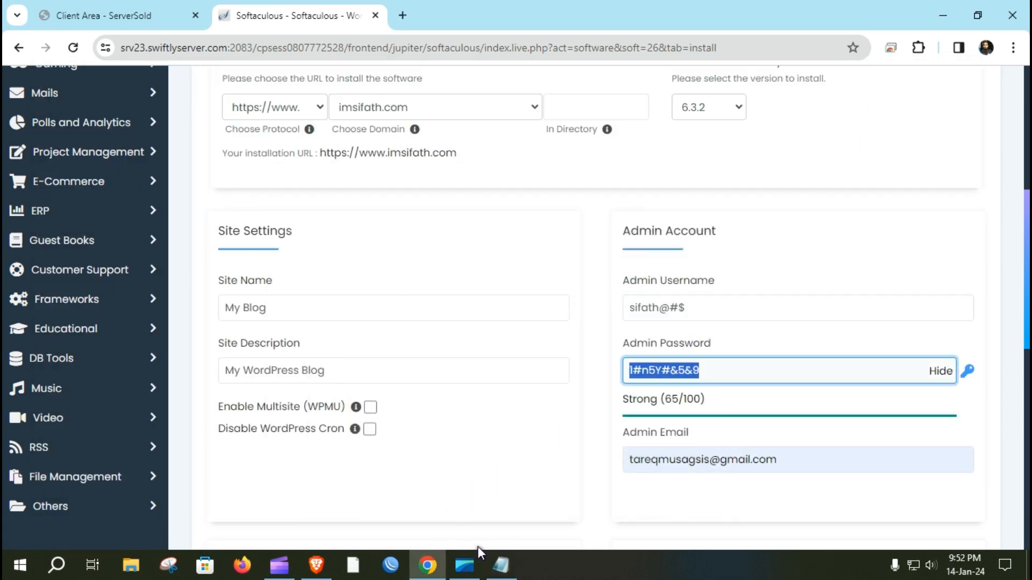
click(501, 565)
key(Return)
key(ctrl+v)
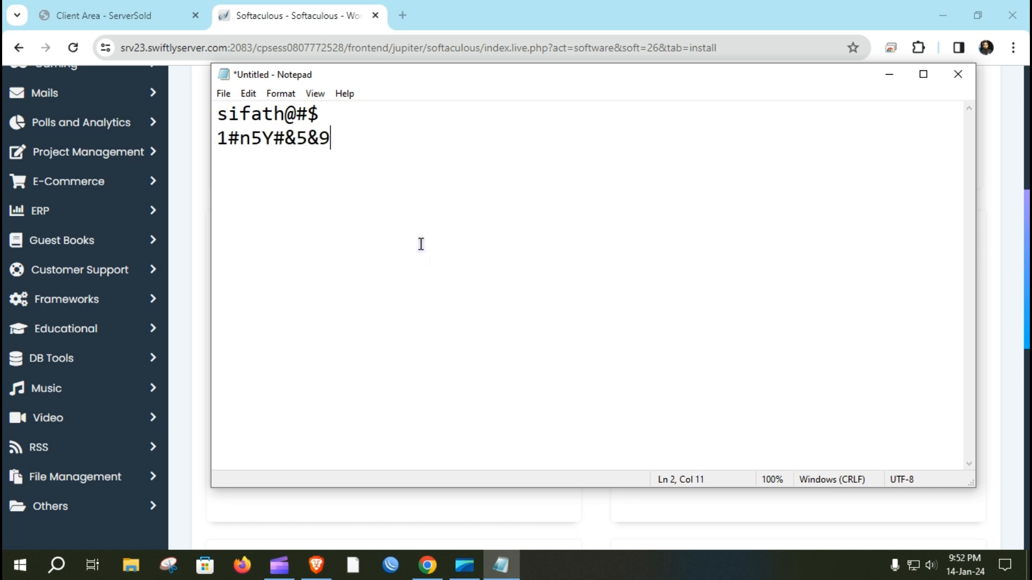
click(889, 74)
Step: Copy the admin email into Notepad on a third line, then minimize Notepad
click(652, 460)
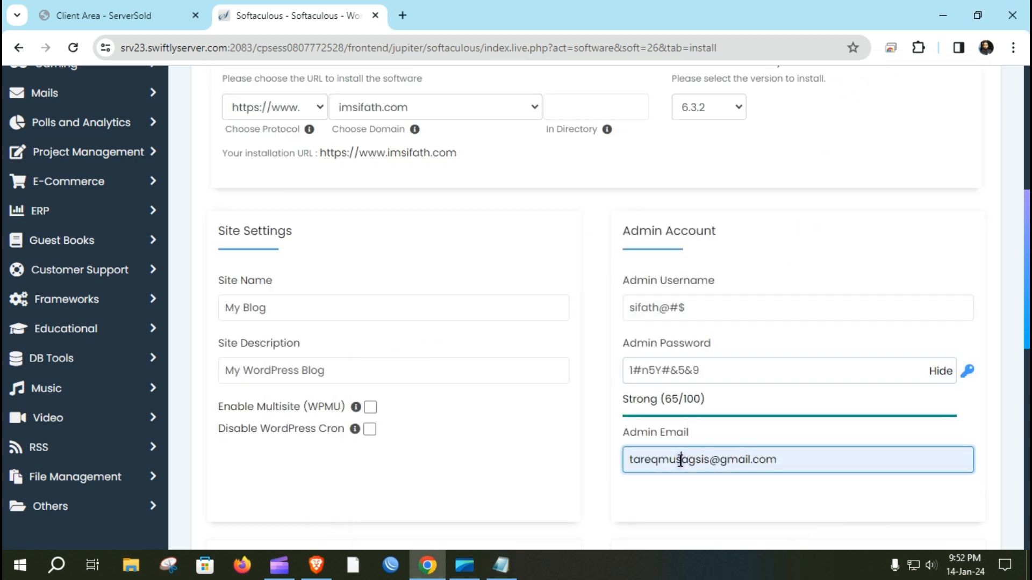
key(ctrl+a)
key(ctrl+c)
click(501, 565)
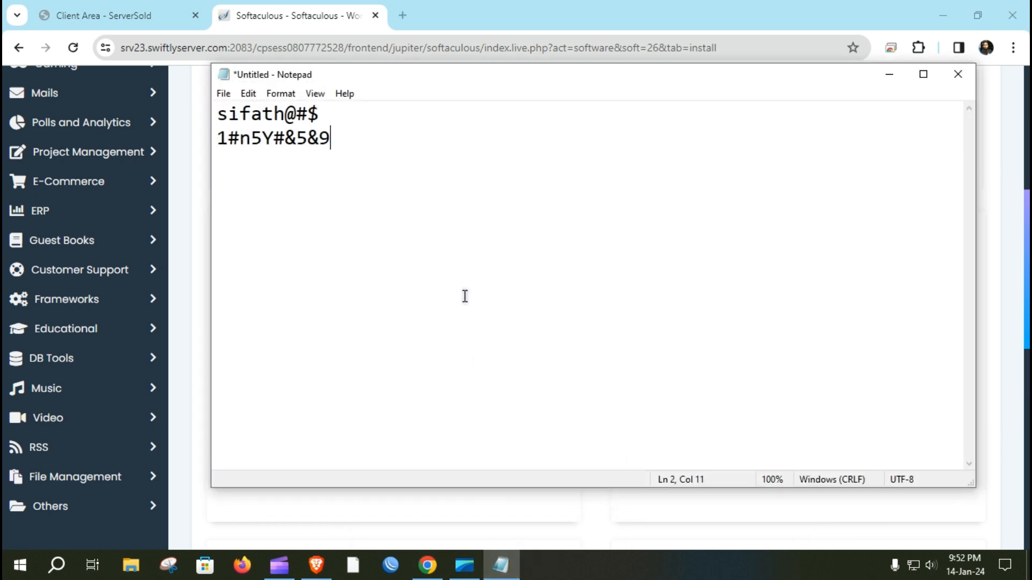
key(Return)
key(ctrl+v)
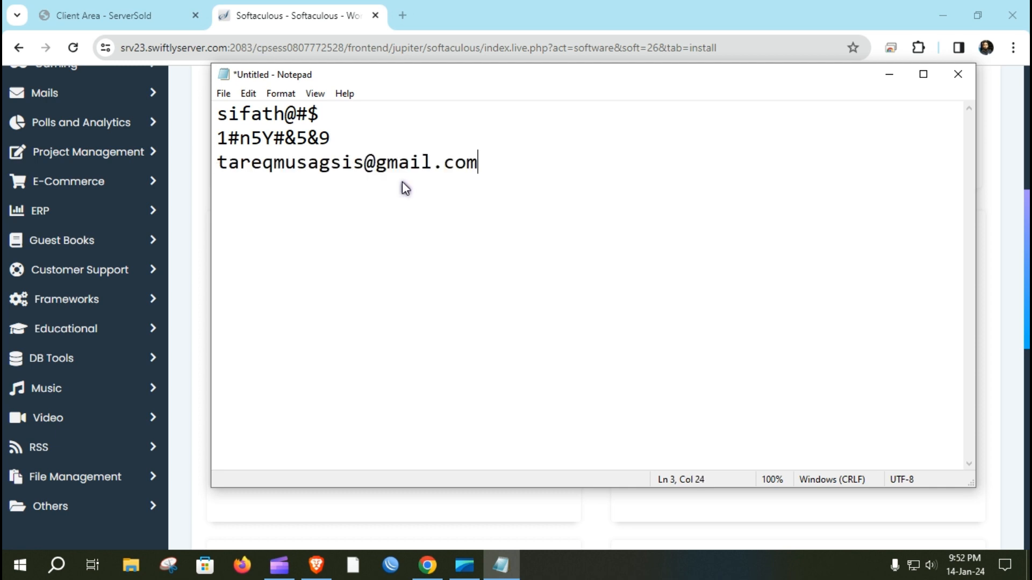
click(893, 80)
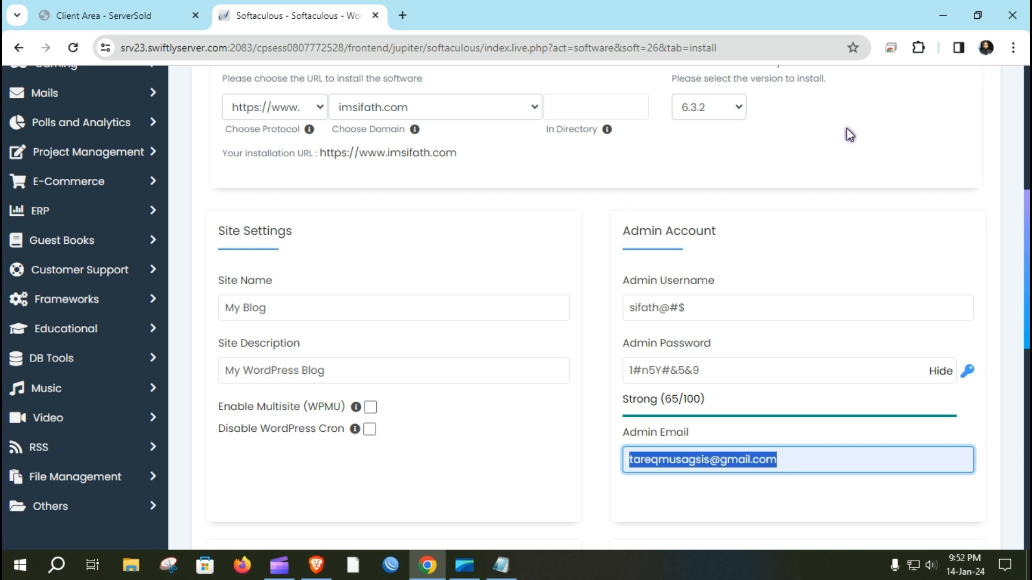
Step: Expand the optional Select Theme section, then return to the admin username field
scroll(811, 195, down, 5)
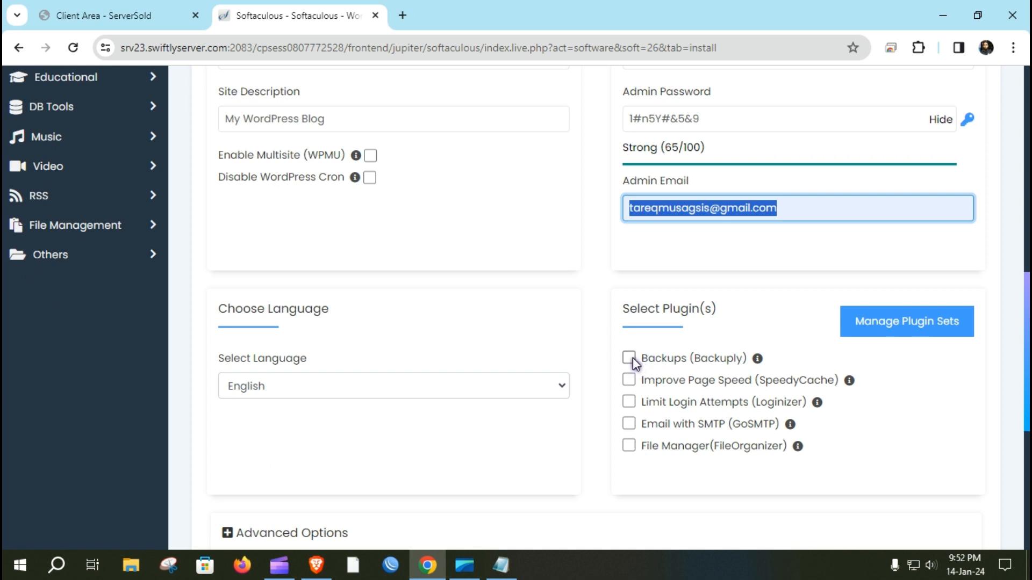
scroll(633, 361, down, 5)
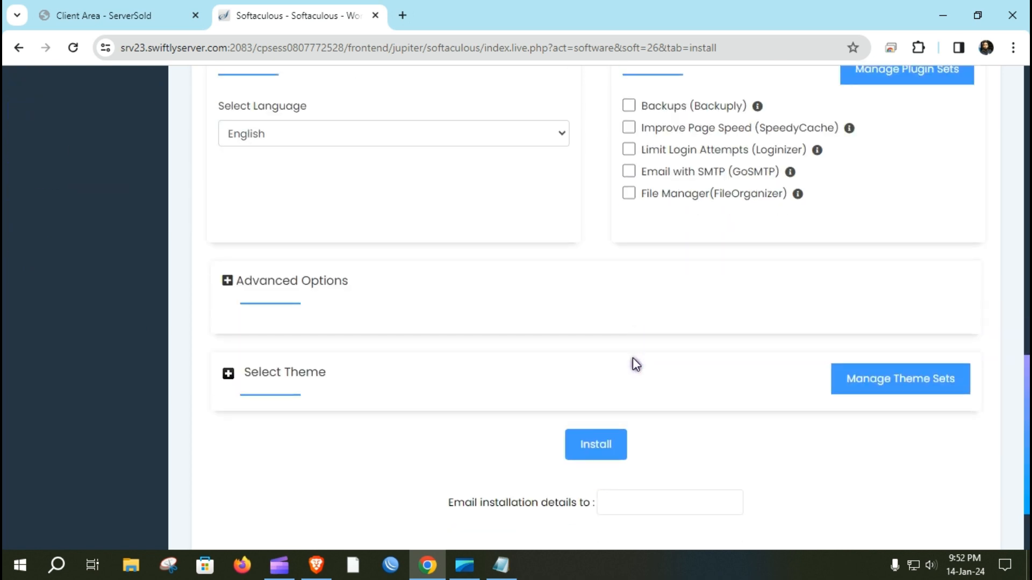
click(228, 376)
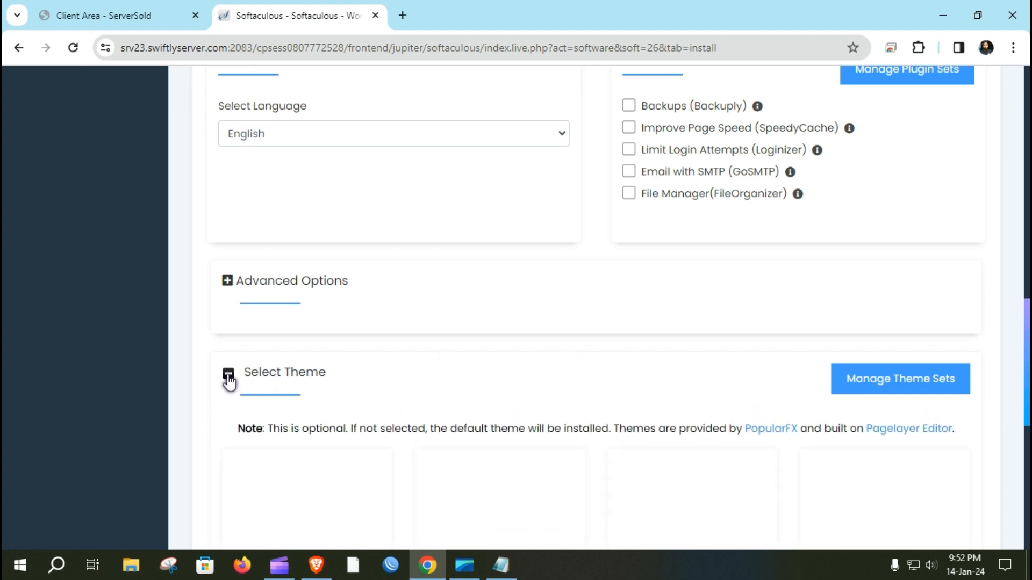
scroll(226, 373, up, 12)
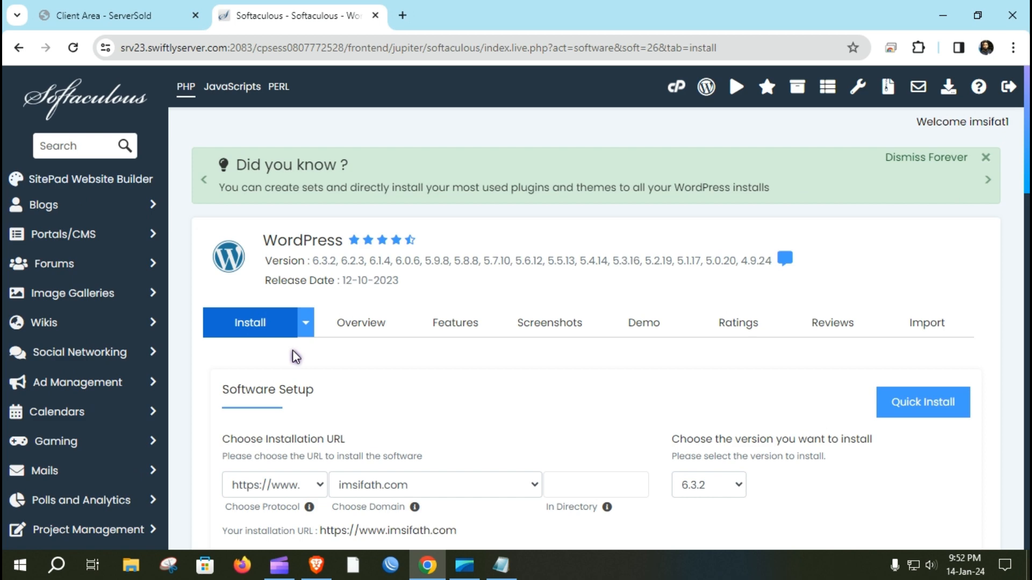
scroll(292, 351, down, 5)
scroll(313, 370, down, 5)
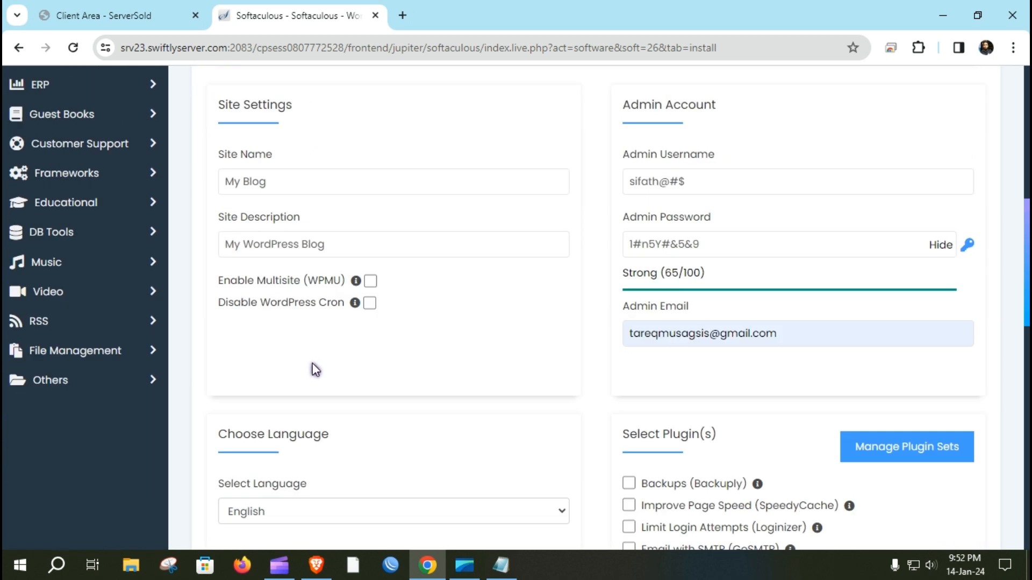
click(628, 187)
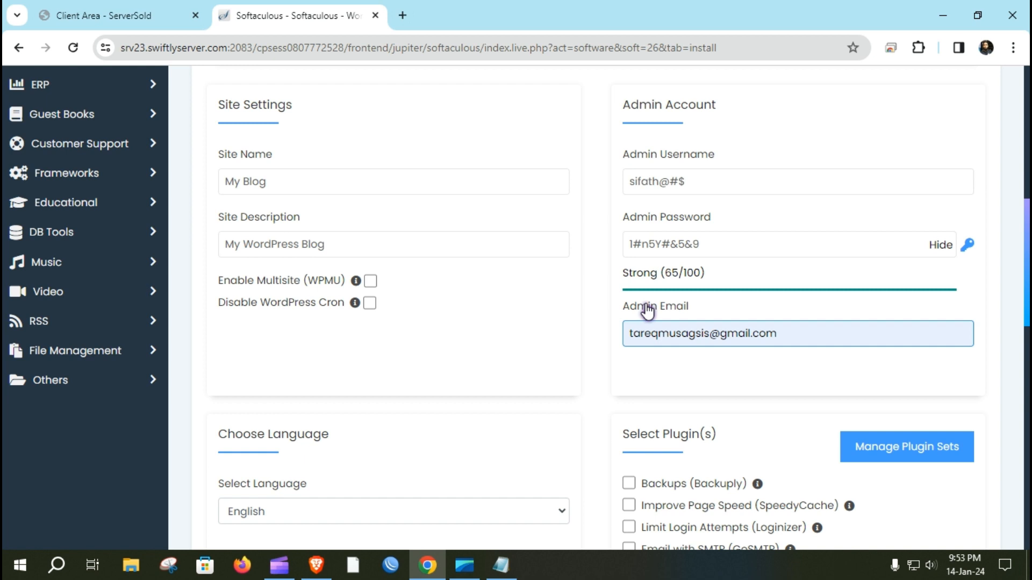
Step: Review the admin account details and submit the WordPress installation
scroll(647, 311, down, 7)
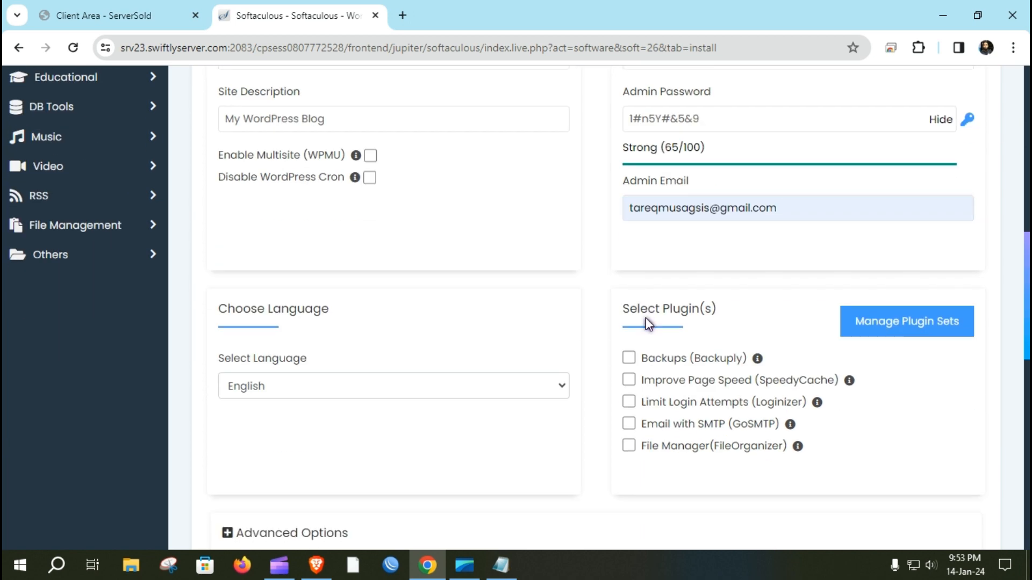
scroll(647, 325, down, 7)
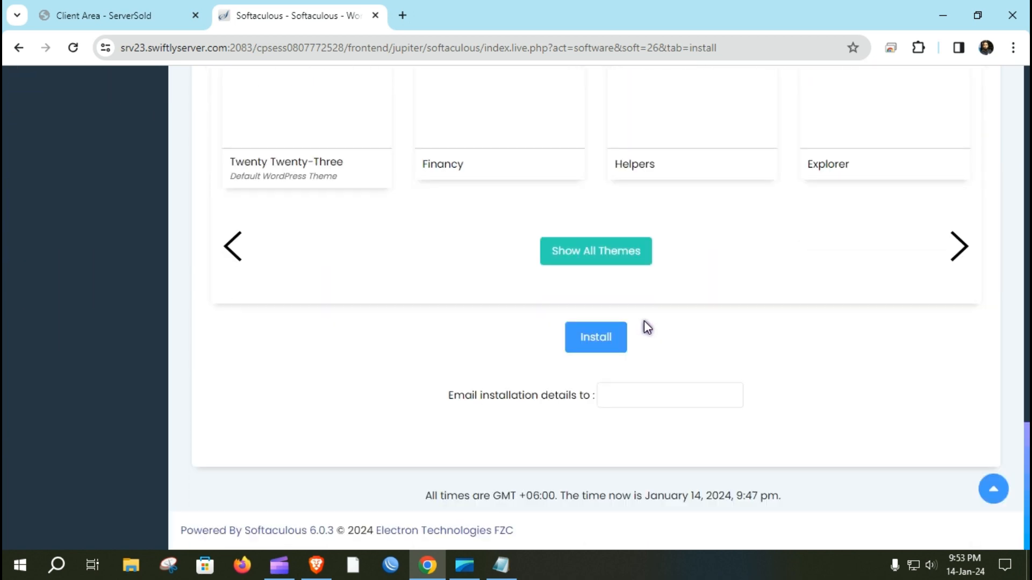
scroll(642, 310, up, 20)
scroll(641, 311, down, 5)
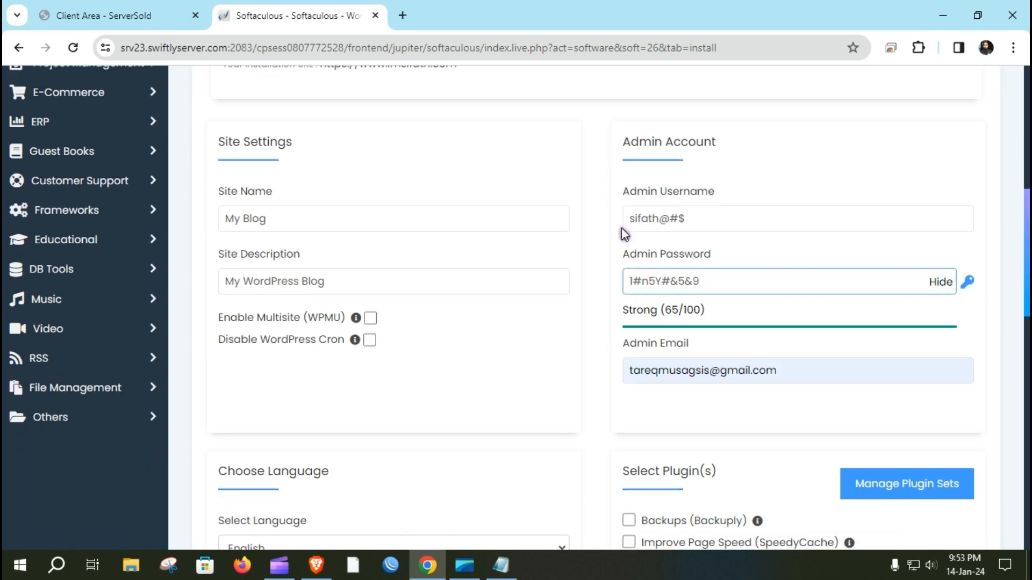
drag(622, 200, 777, 376)
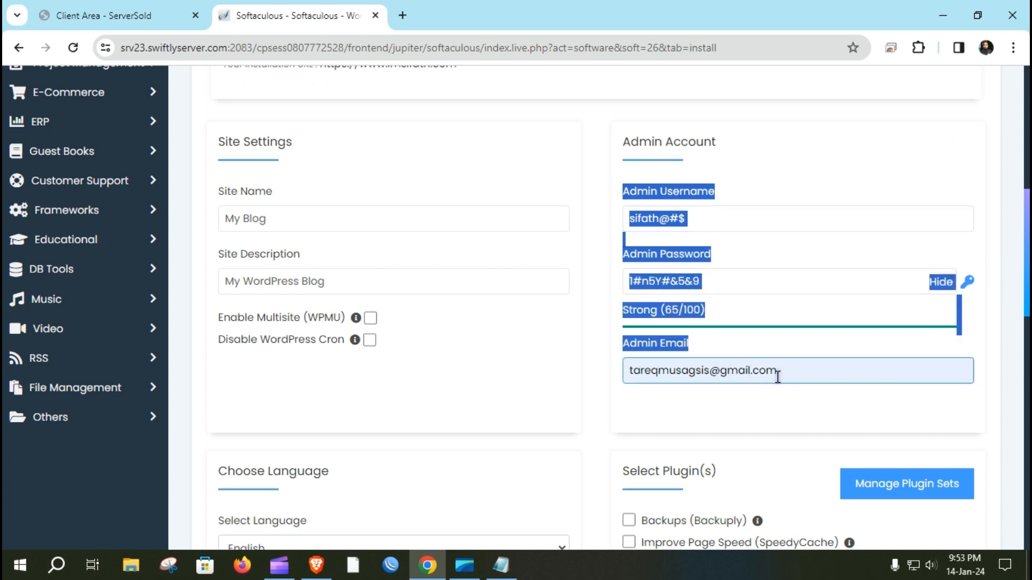
scroll(615, 385, down, 10)
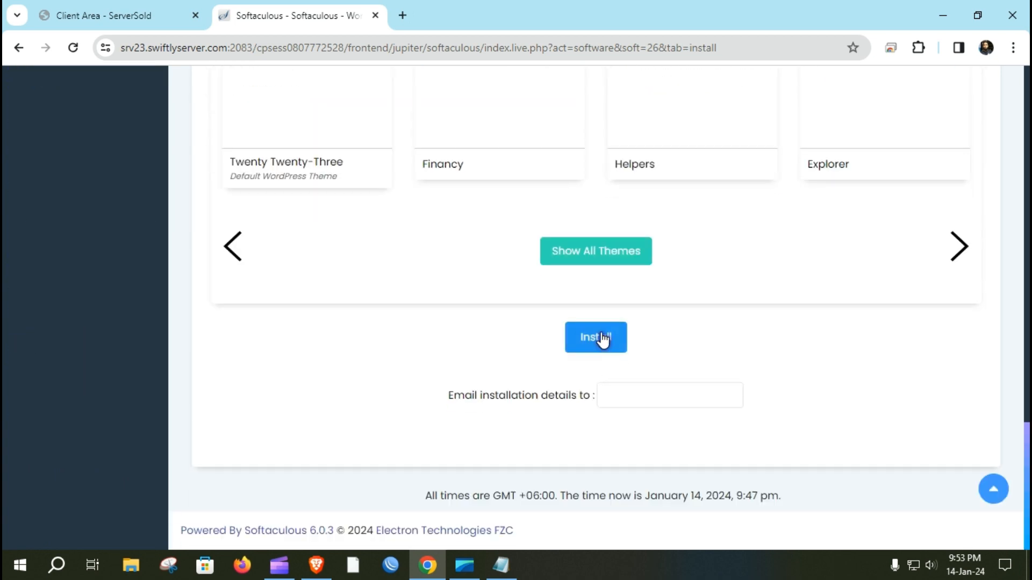
click(597, 337)
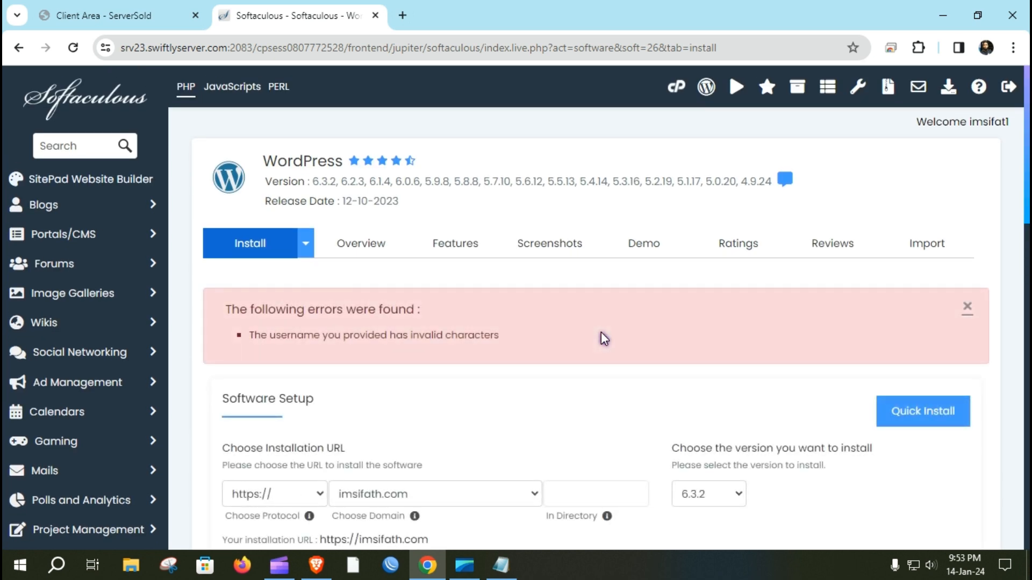
Step: Remove the @#$ symbols from the admin username and resubmit the installation
scroll(604, 339, down, 2)
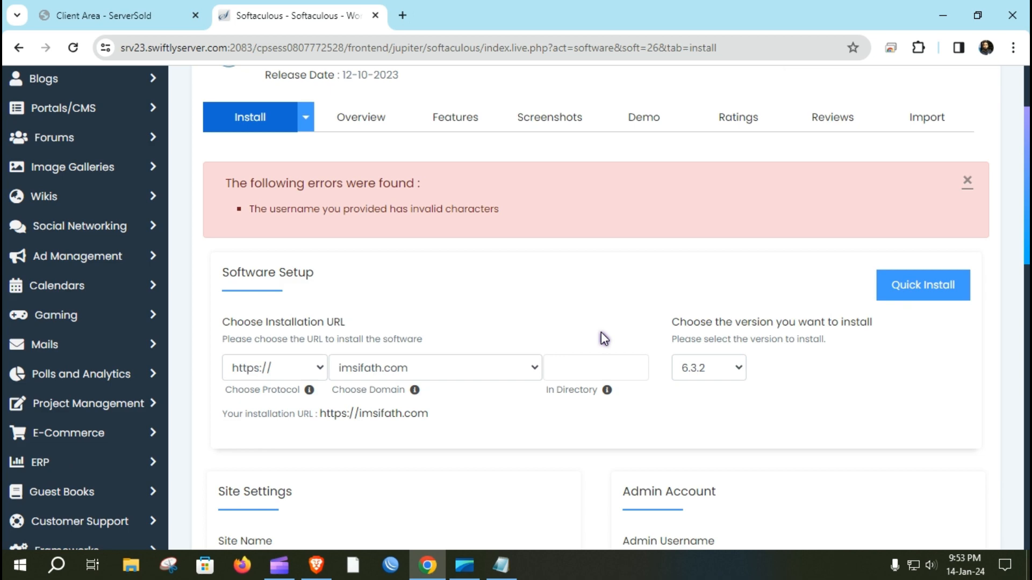
scroll(600, 333, down, 5)
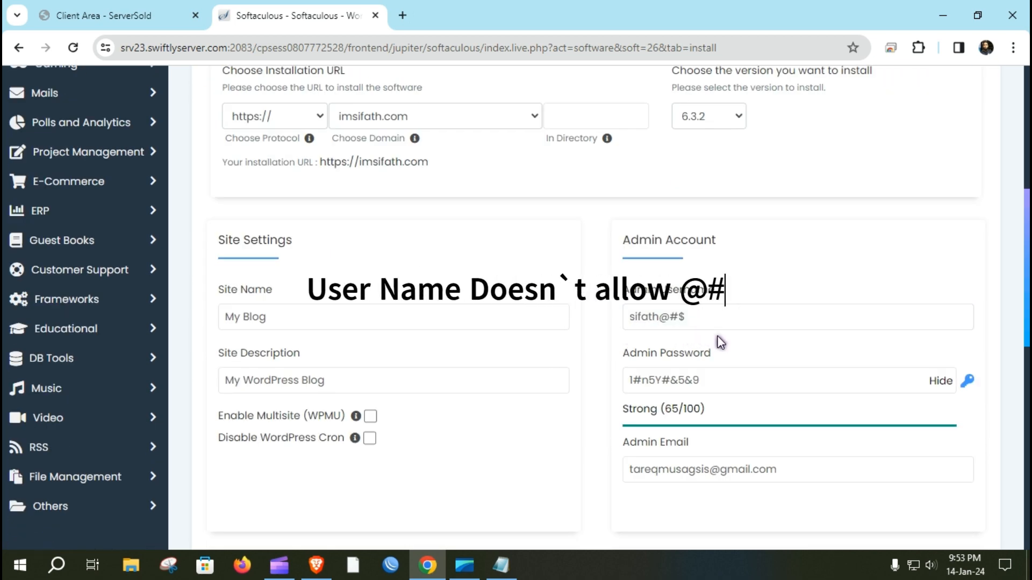
scroll(534, 359, up, 2)
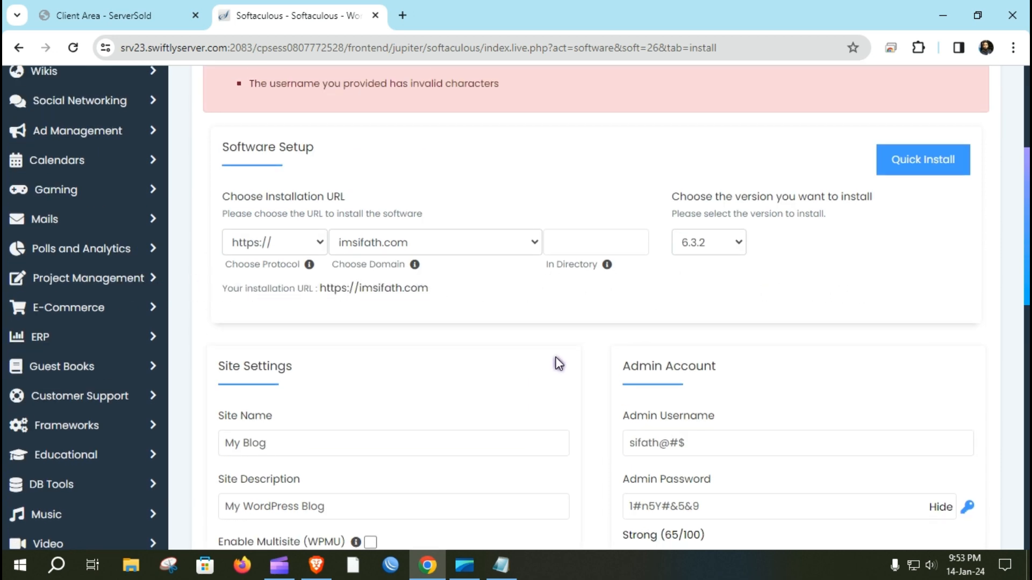
scroll(559, 364, down, 2)
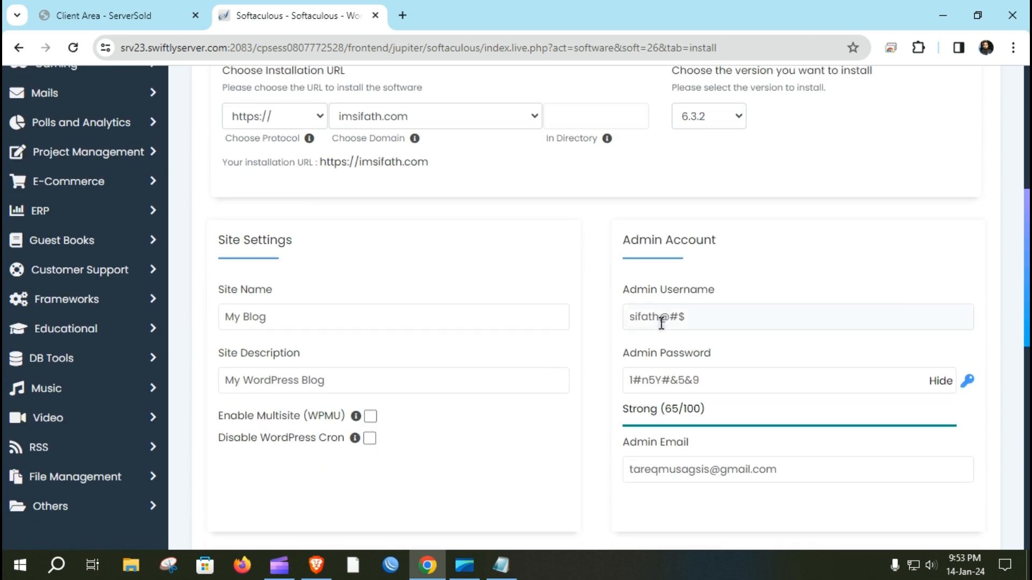
click(700, 317)
key(BackSpace)
key(BackSpace)
key(BackSpace)
key(BackSpace)
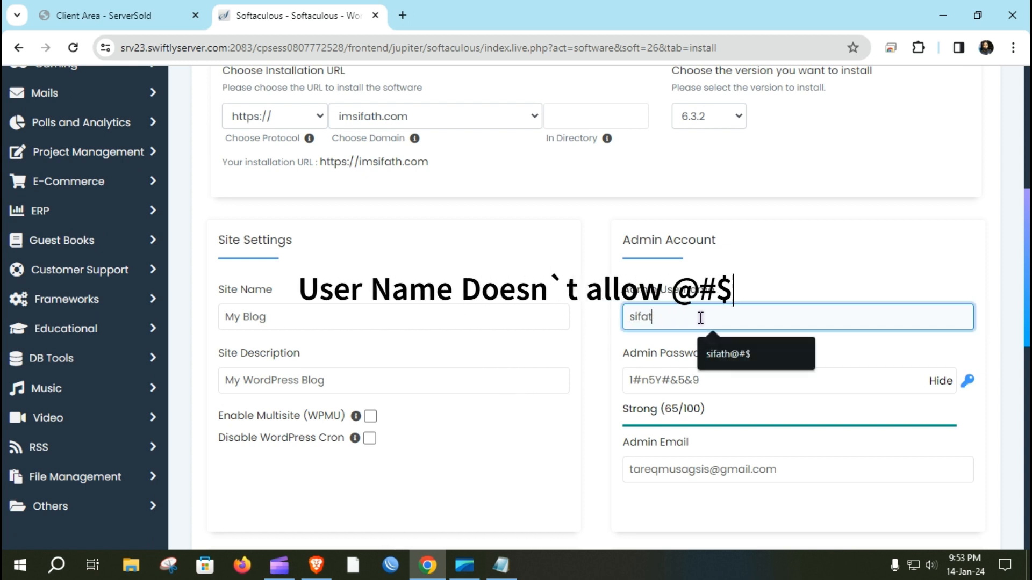
text(h)
scroll(638, 384, down, 10)
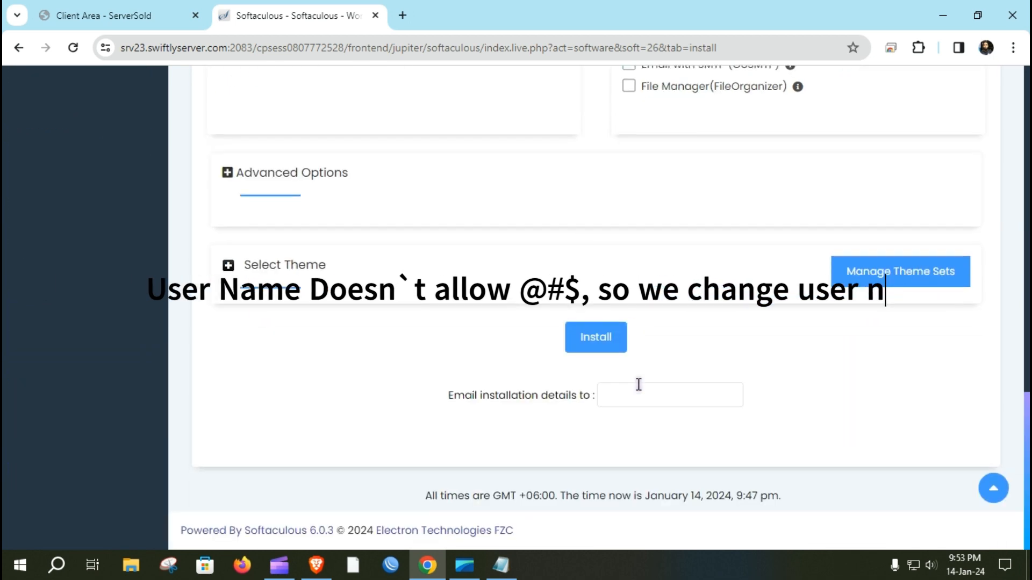
click(589, 341)
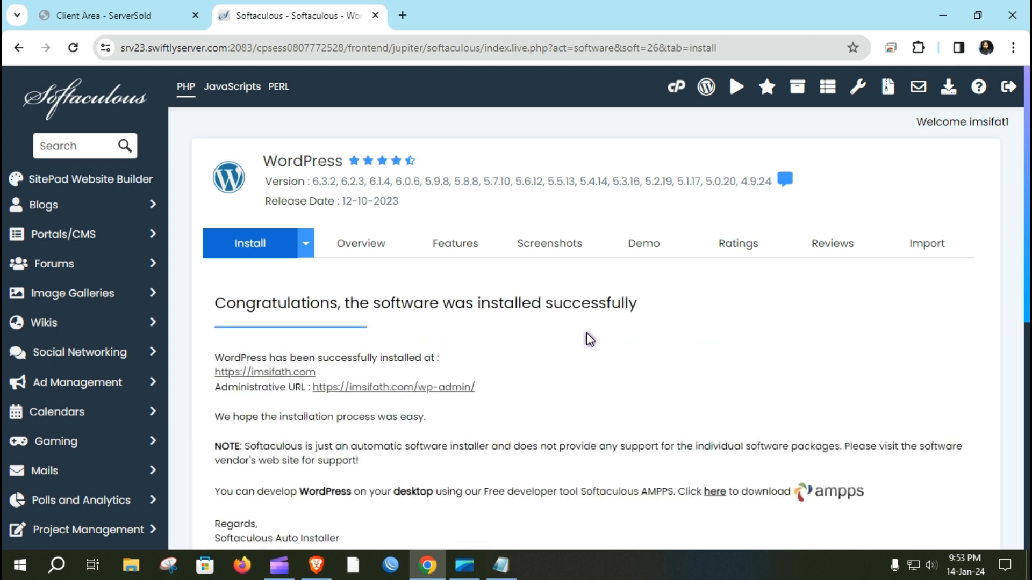
scroll(453, 353, down, 2)
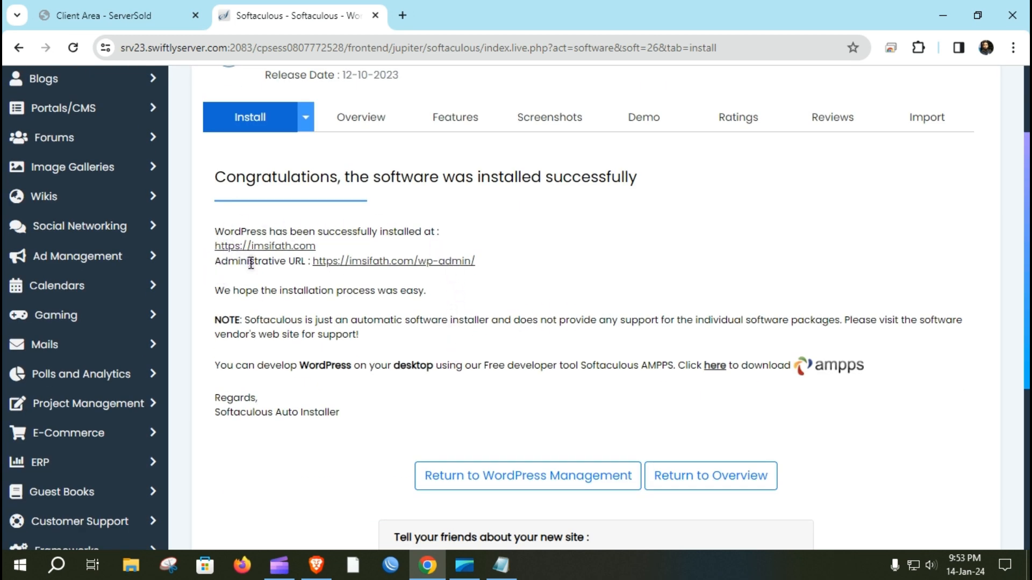
drag(214, 261, 489, 265)
click(490, 266)
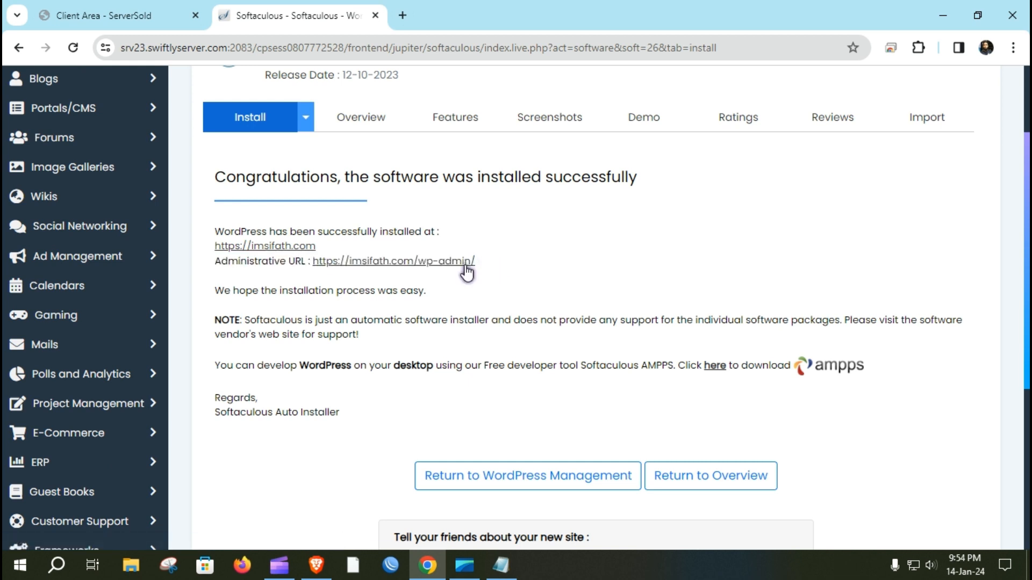
right_click(421, 262)
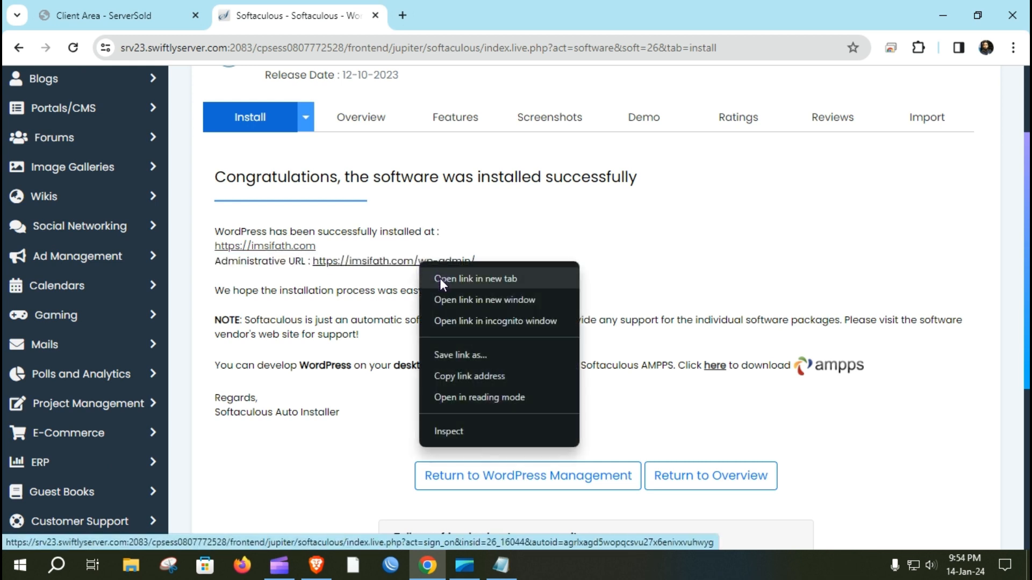
click(441, 280)
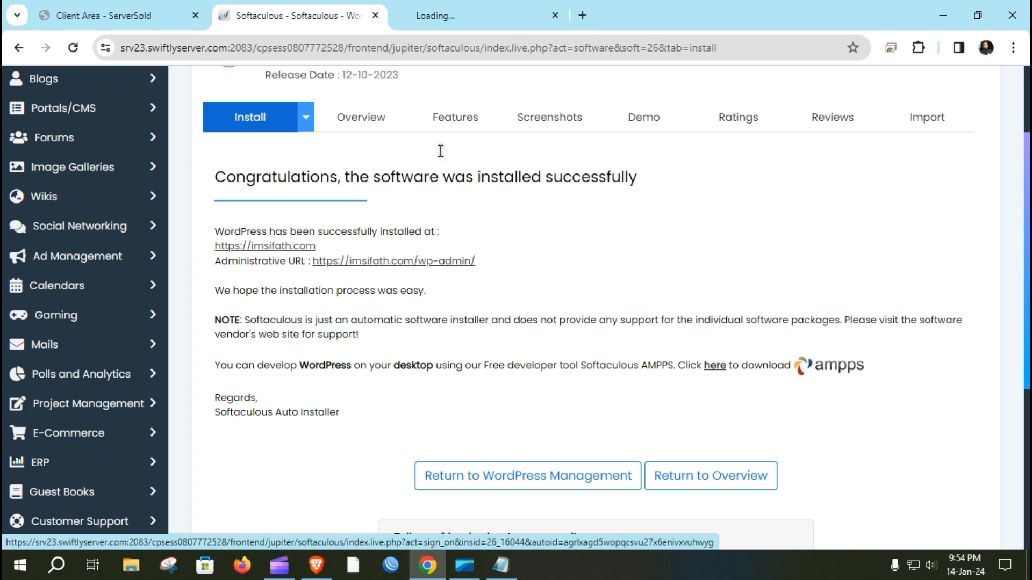
Step: In the admin tab, go through the account's Howdy menu and log out of WordPress
click(434, 7)
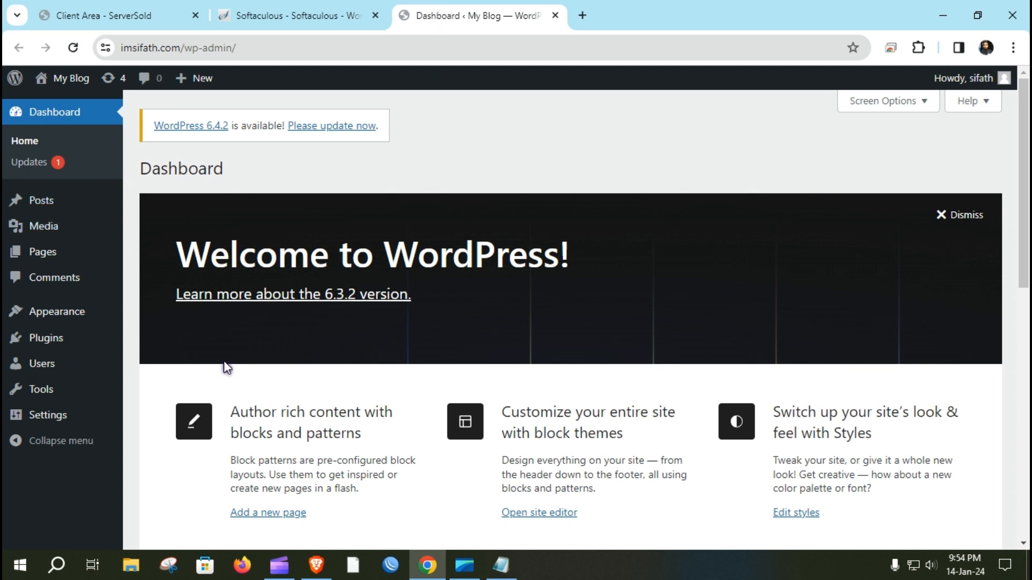
mouse_move(983, 82)
click(938, 114)
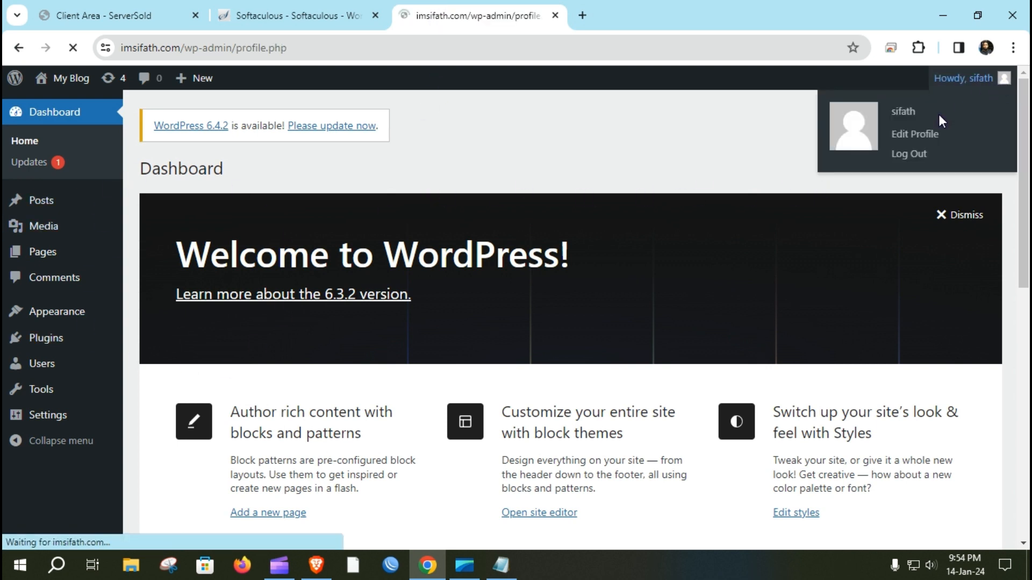
mouse_move(1015, 82)
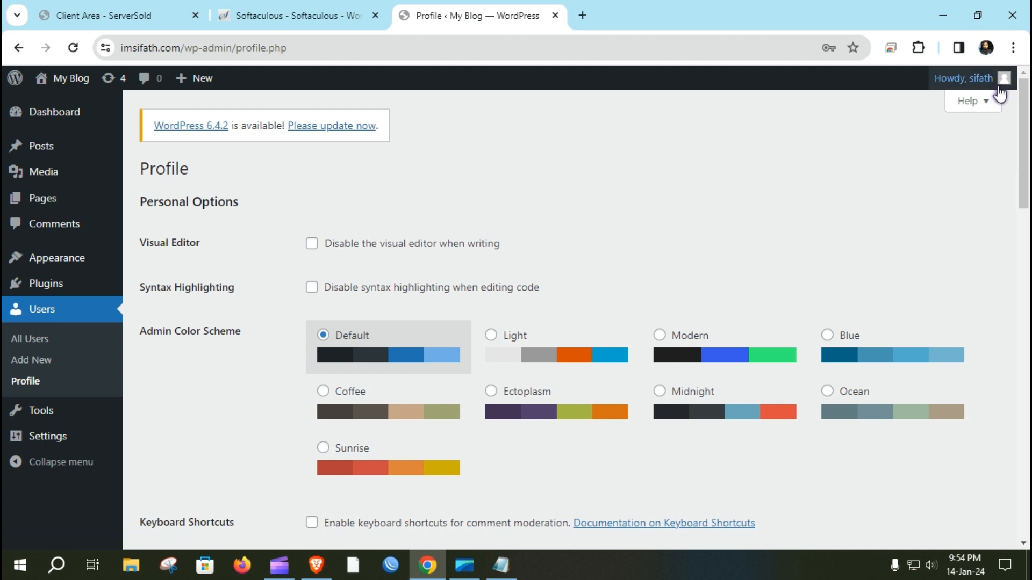
click(934, 156)
mouse_move(964, 80)
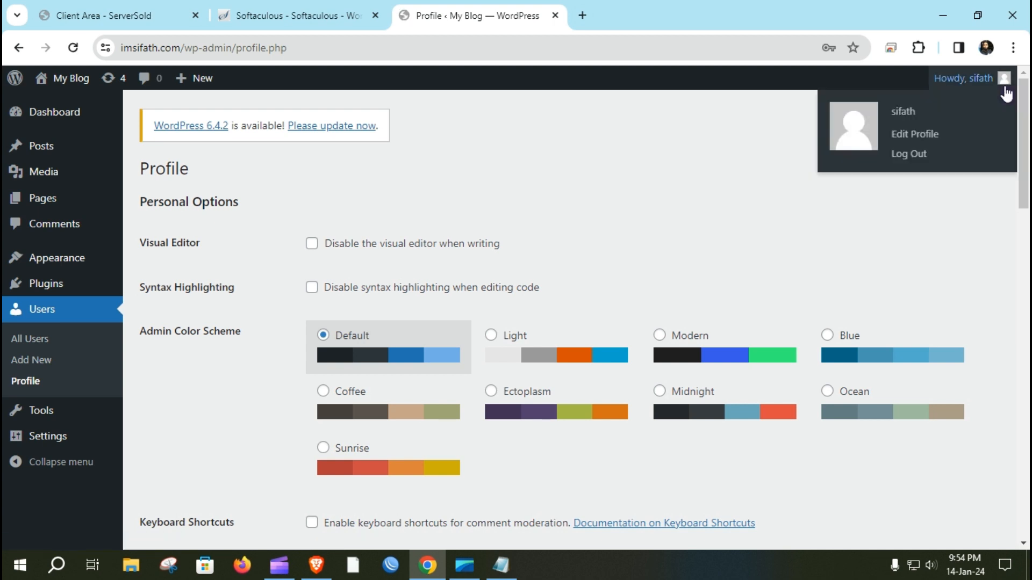
click(912, 155)
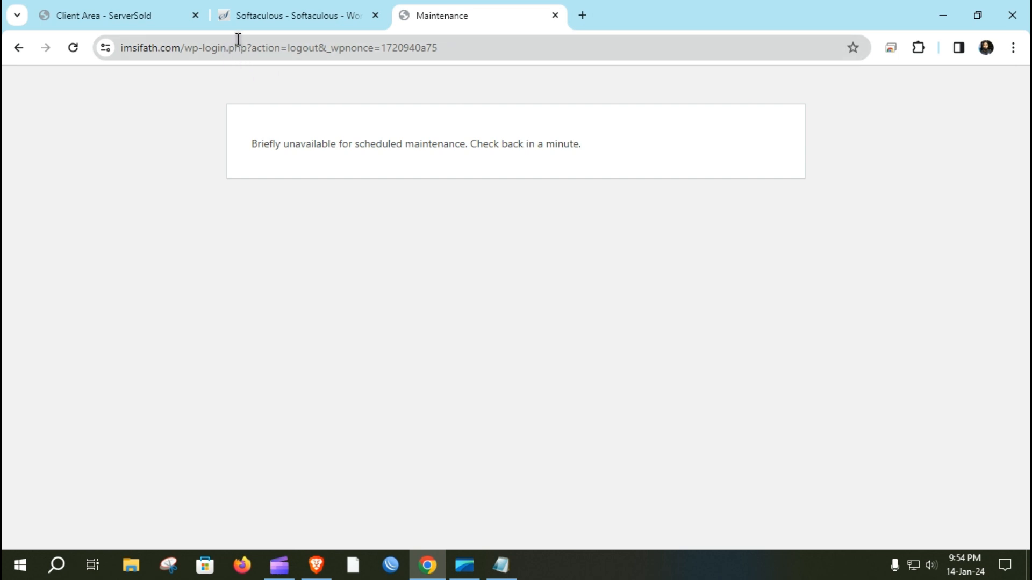
Step: Reopen the admin URL from the Softaculous success page in a new tab, close the Maintenance tab, and log out again
click(239, 16)
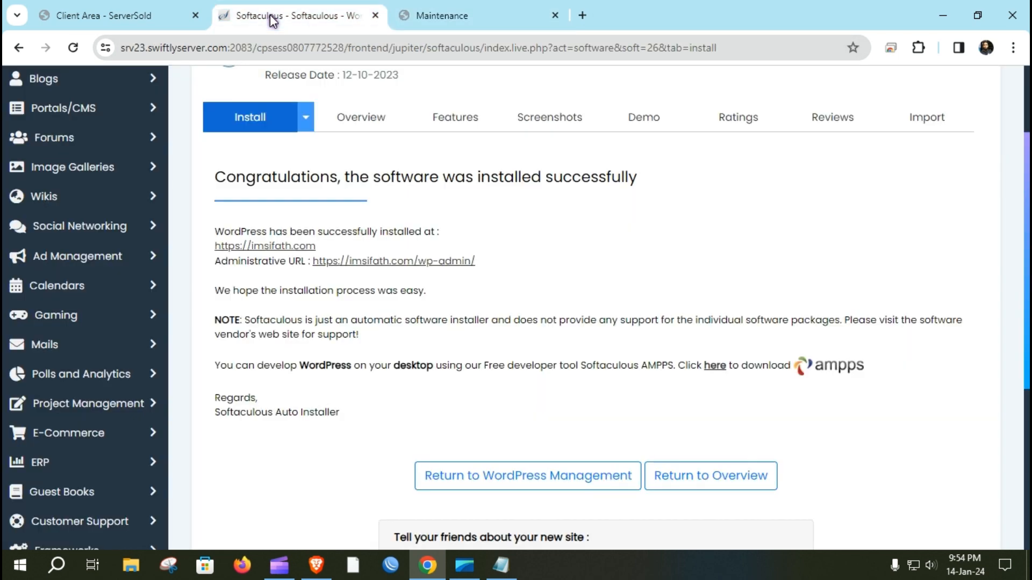
right_click(359, 267)
click(381, 280)
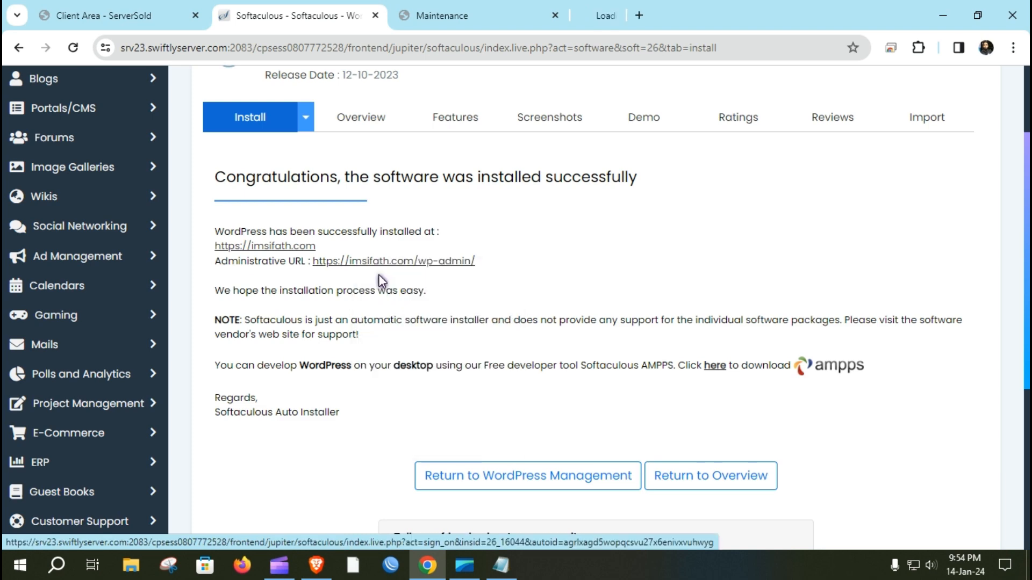
click(660, 11)
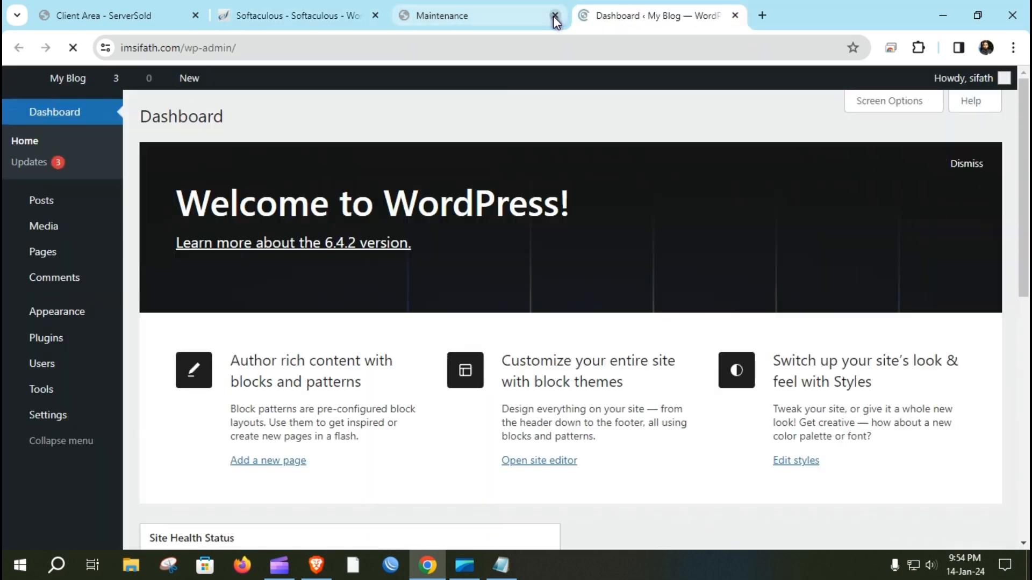
click(554, 15)
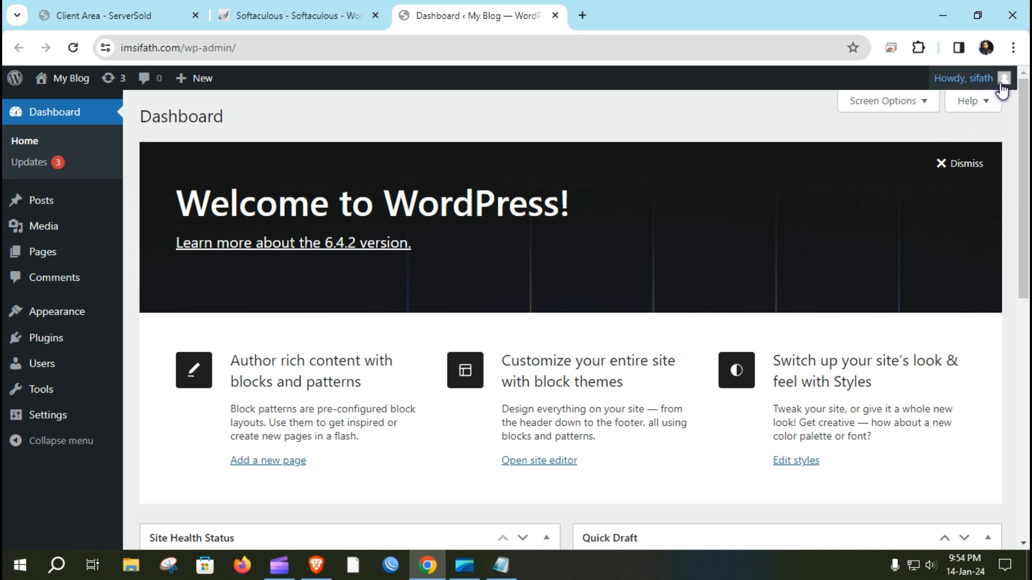
mouse_move(1002, 78)
click(907, 156)
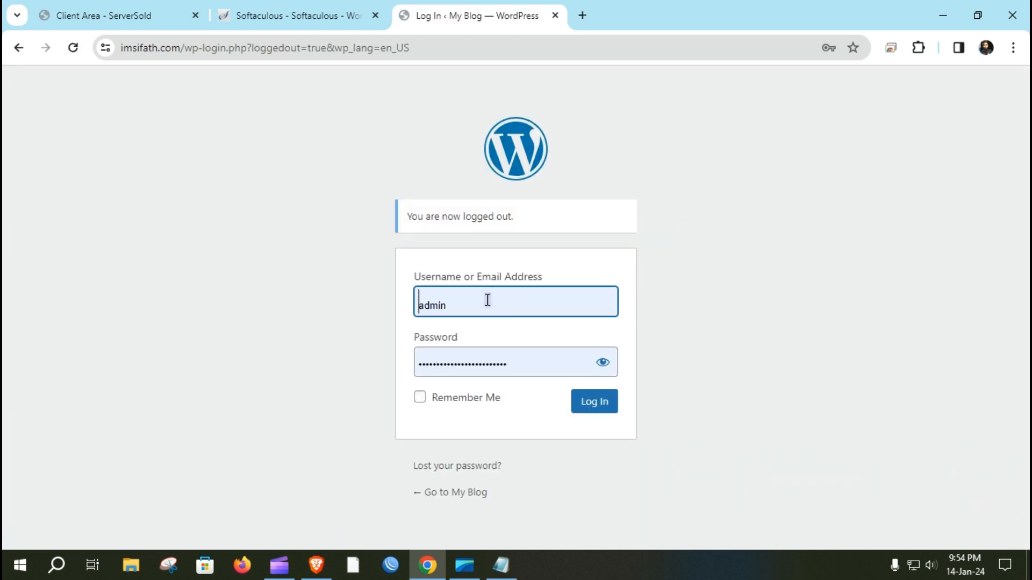
Step: Replace the autofilled username in the login form with the custom admin username
click(487, 300)
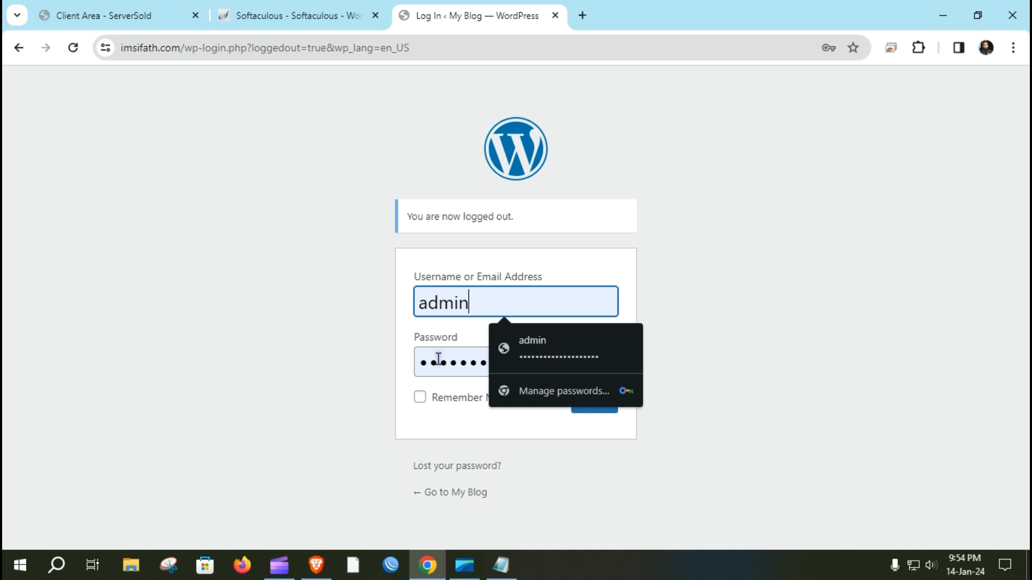
double_click(446, 296)
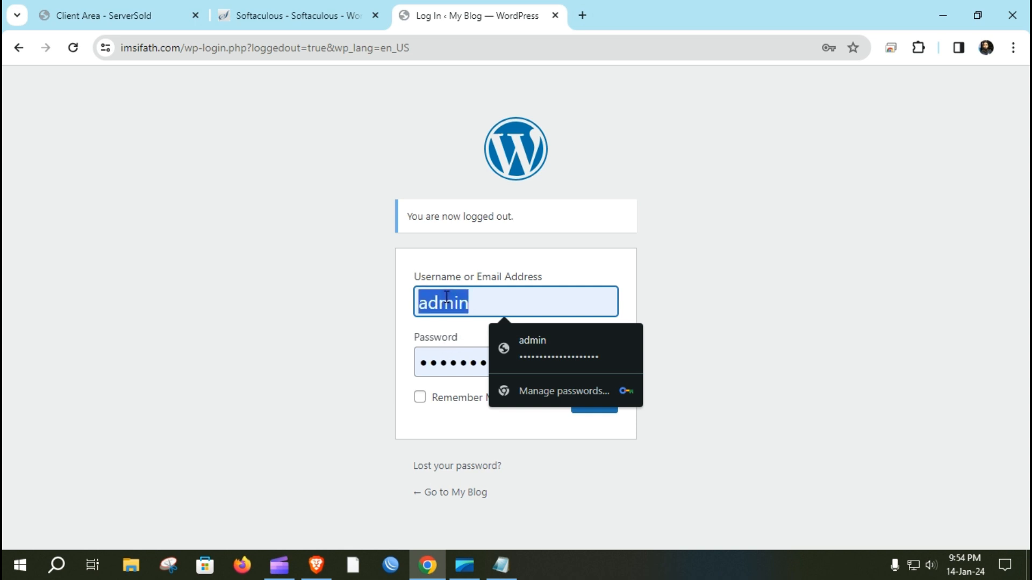
text(sifath)
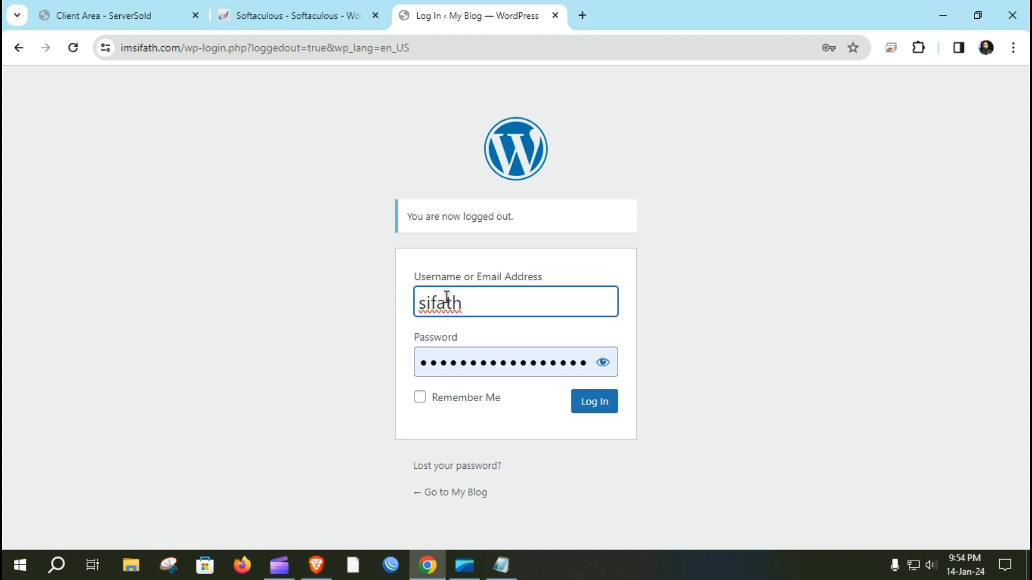
Step: Copy the saved password from the Notepad note and paste it over the autofilled password
click(501, 566)
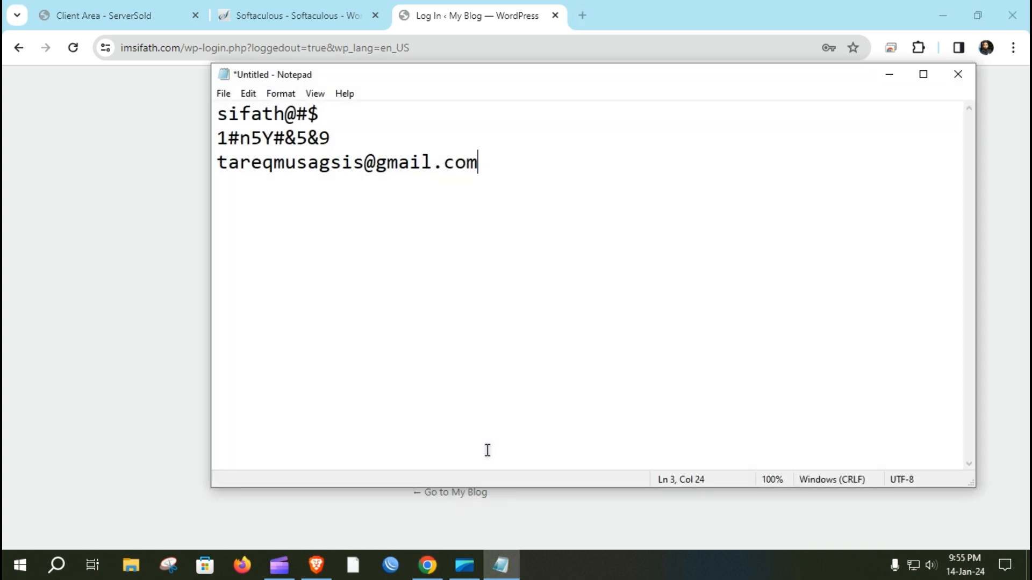
drag(217, 138, 352, 136)
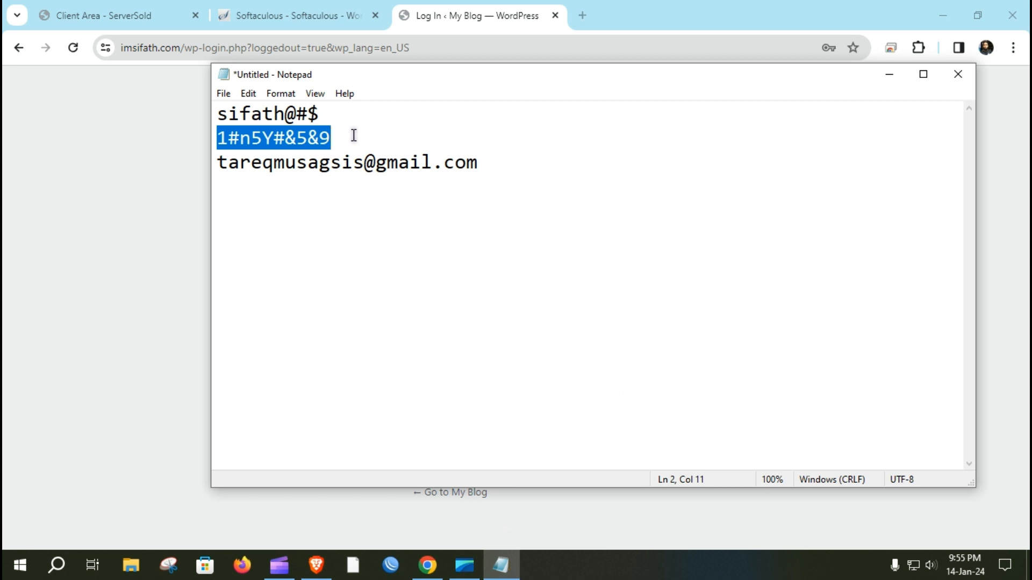
click(889, 74)
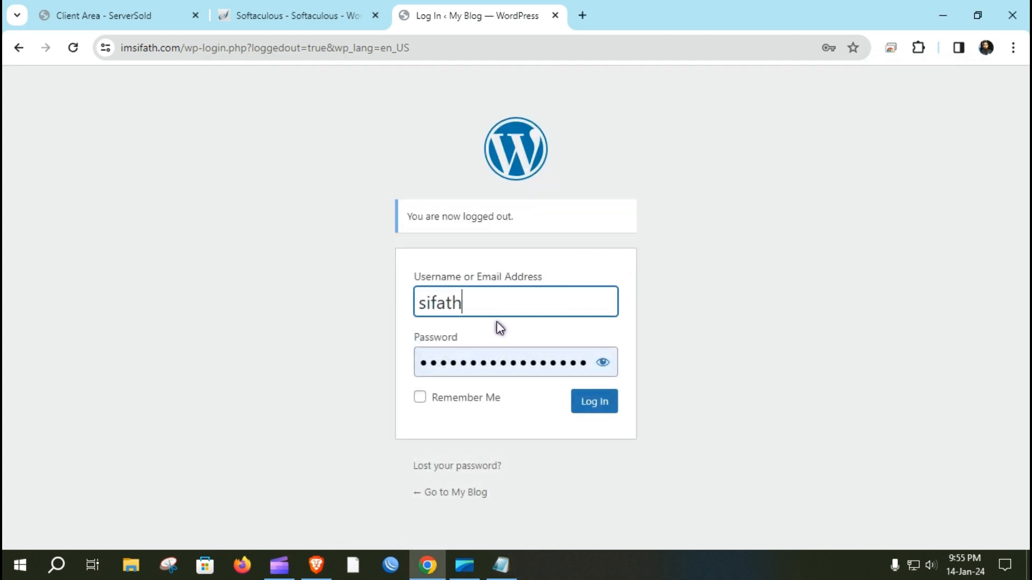
double_click(490, 356)
key(ctrl+v)
Step: Log in, let Chrome save the credentials, and scroll the WordPress 6.4.2 dashboard
click(593, 410)
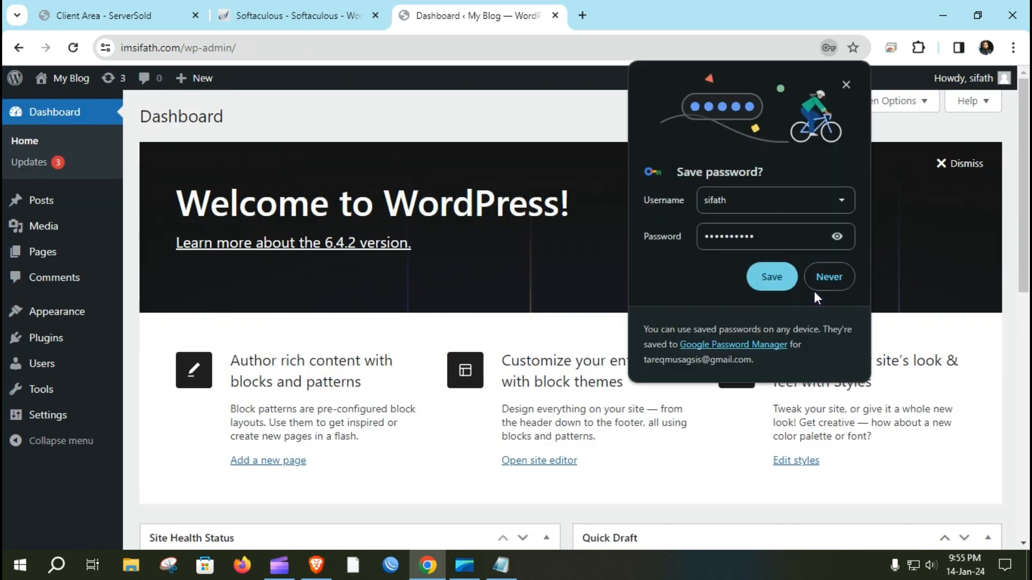
click(769, 275)
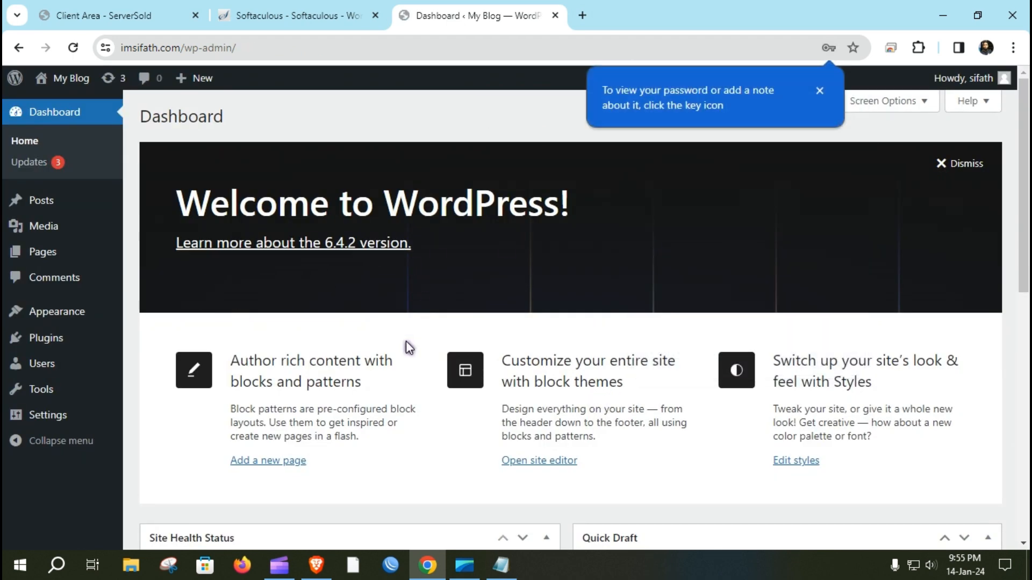
scroll(338, 395, down, 10)
scroll(298, 308, down, 1)
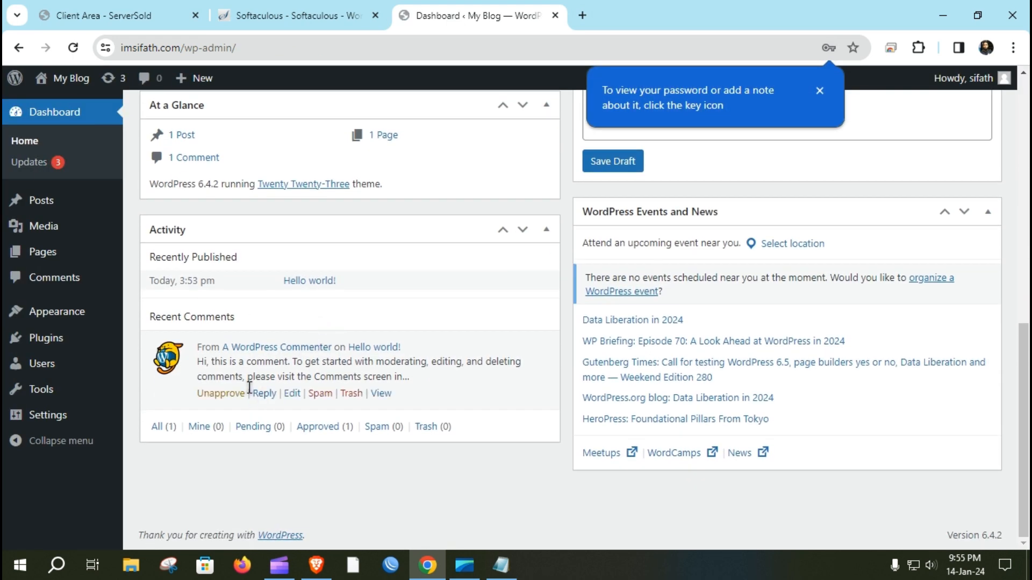
scroll(238, 361, up, 12)
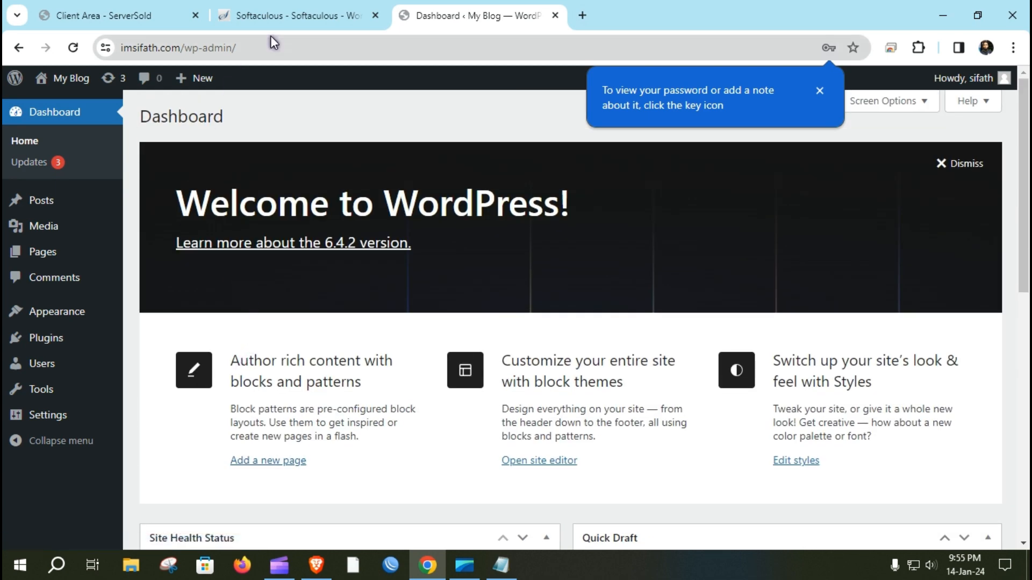